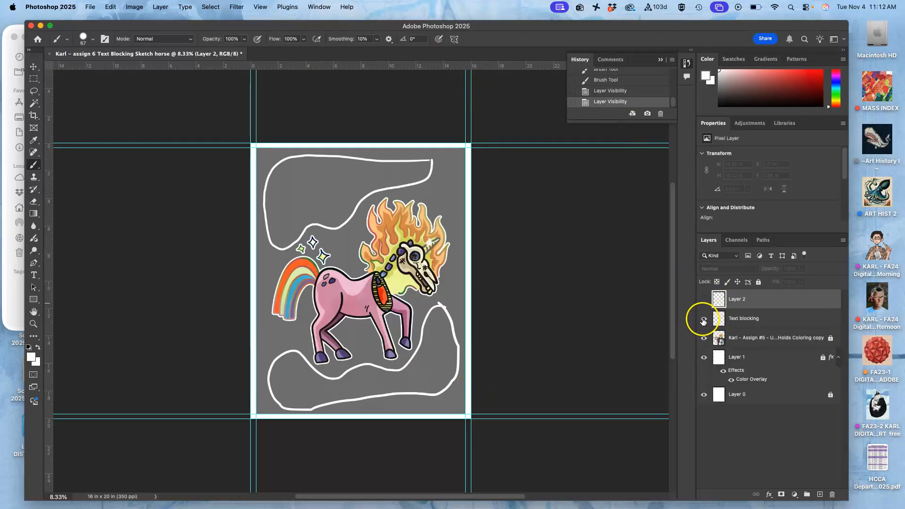
# - Hide the text blocking, unicorn artwork and gray background layers, leaving only Layer 0 showing
pyautogui.click(704, 319)
pyautogui.moveTo(705, 339); pyautogui.dragTo(705, 357)
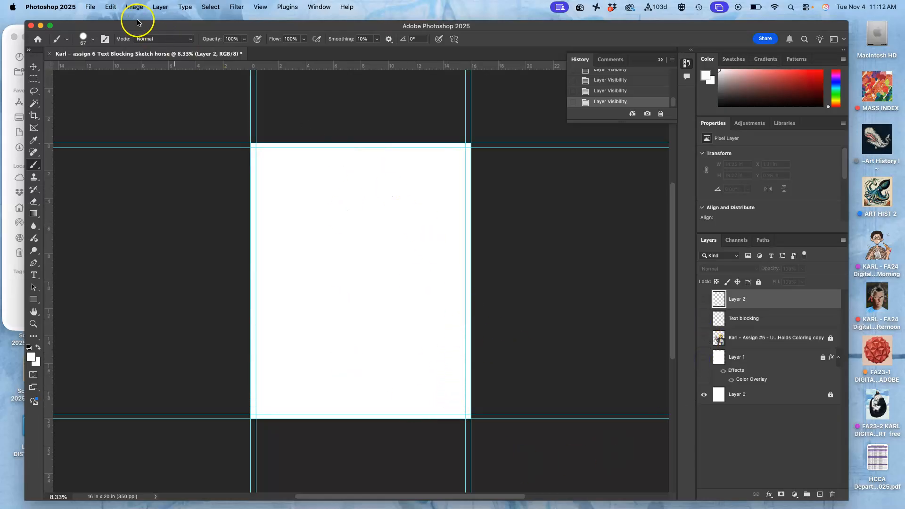
# - Create a 20 × 16 inch landscape RGB document at 350 pixels/inch, titled with ALT, the artist's name and "Assign 6 Horse Layout poster", and collapse the history
pyautogui.click(90, 7)
pyautogui.click(100, 21)
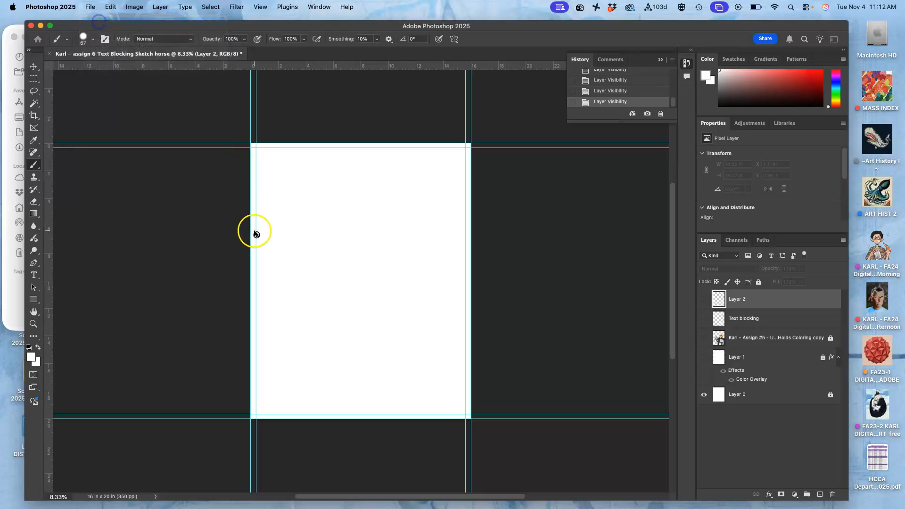
pyautogui.doubleClick(572, 175)
pyautogui.write('1')
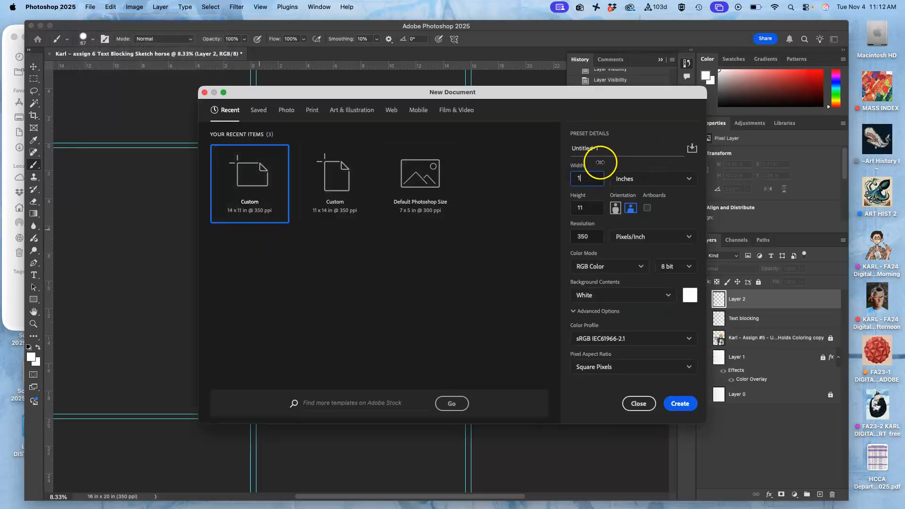
pyautogui.write('6')
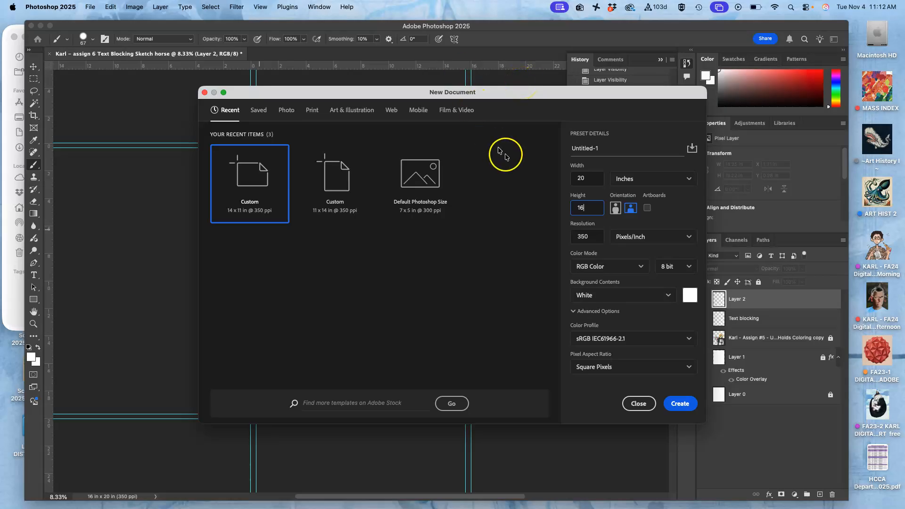
pyautogui.click(598, 148)
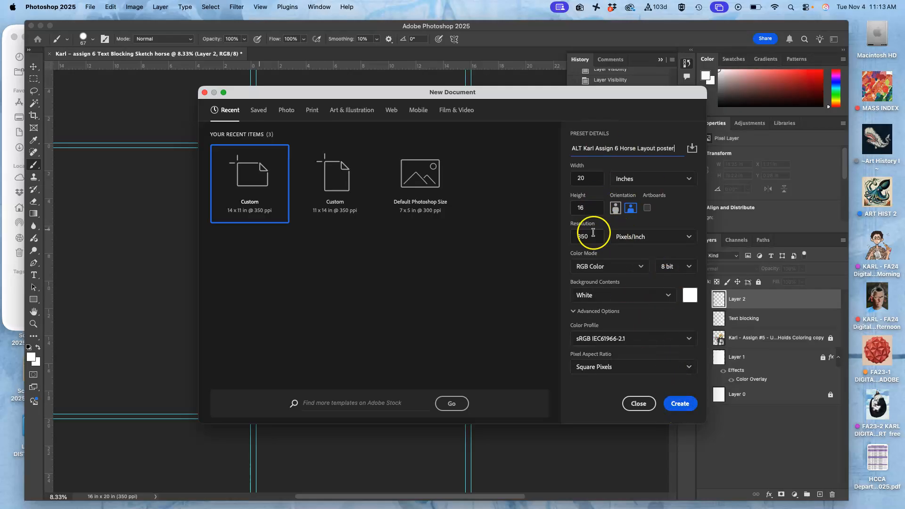
pyautogui.click(680, 407)
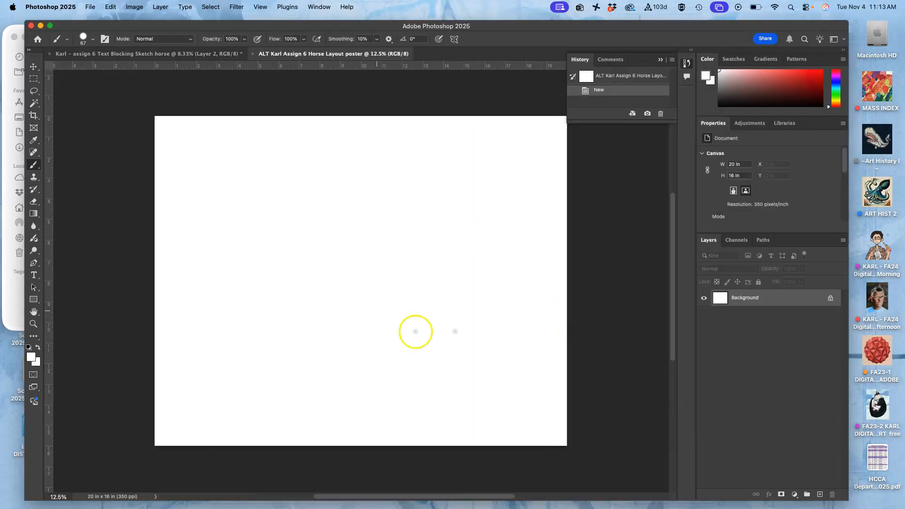
pyautogui.click(660, 60)
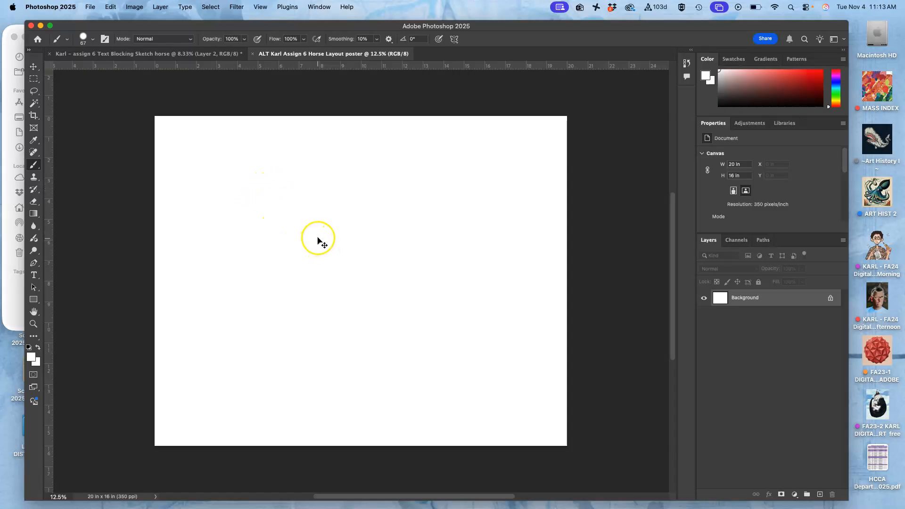
# - Duplicate the white background onto a new layer and fill it with 50% Gray
pyautogui.press('super+shift+alt+n')
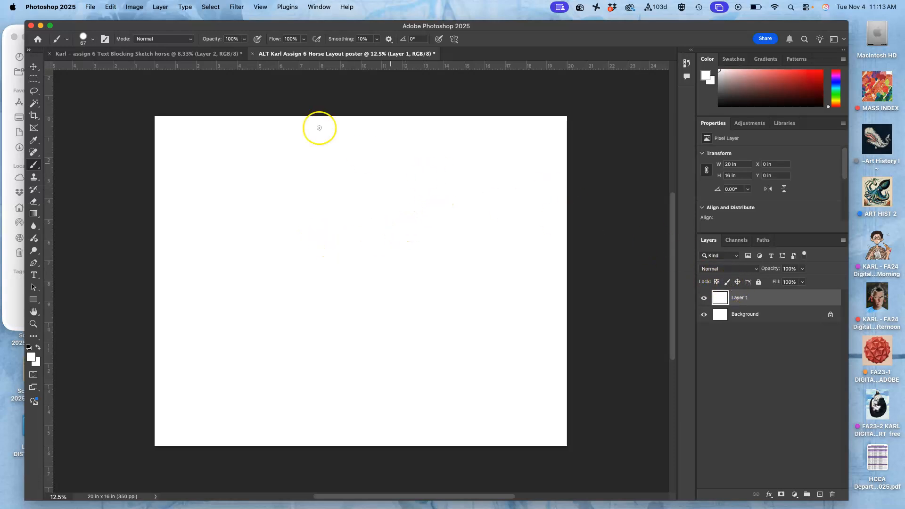
pyautogui.click(111, 6)
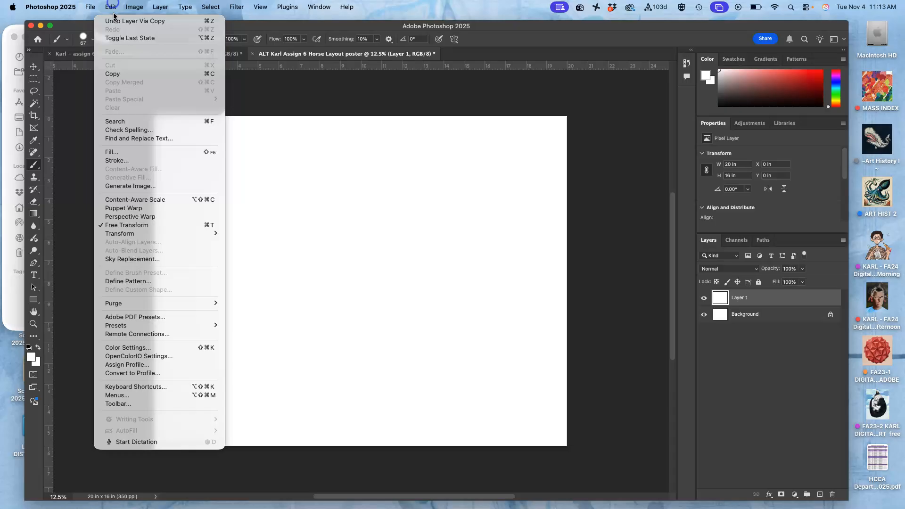
pyautogui.click(115, 152)
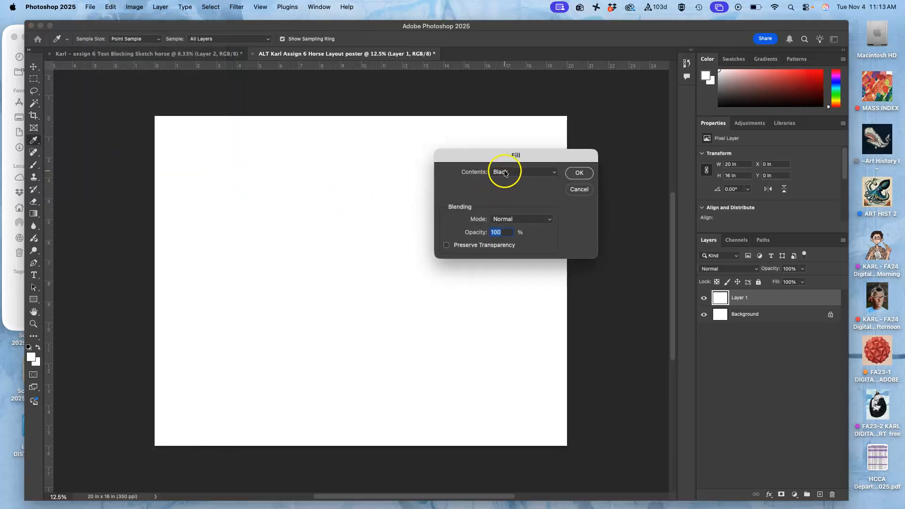
pyautogui.click(505, 172)
pyautogui.click(505, 183)
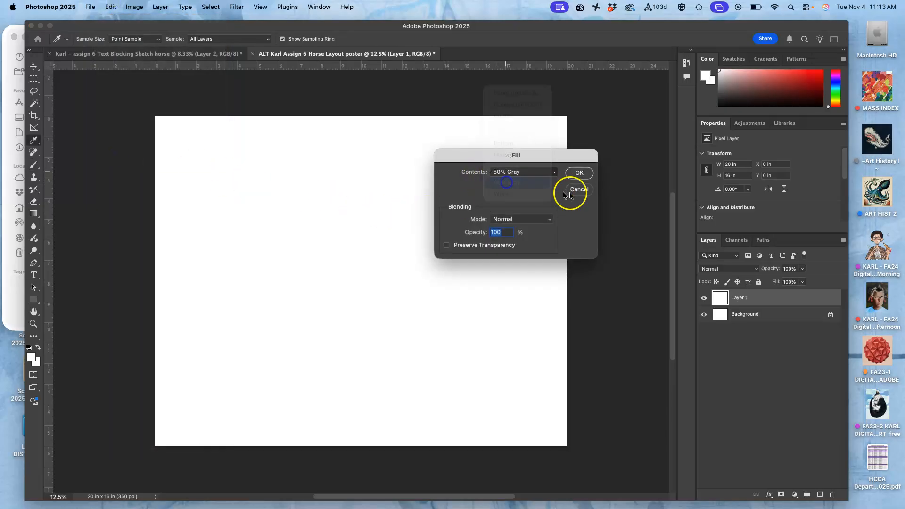
pyautogui.click(582, 173)
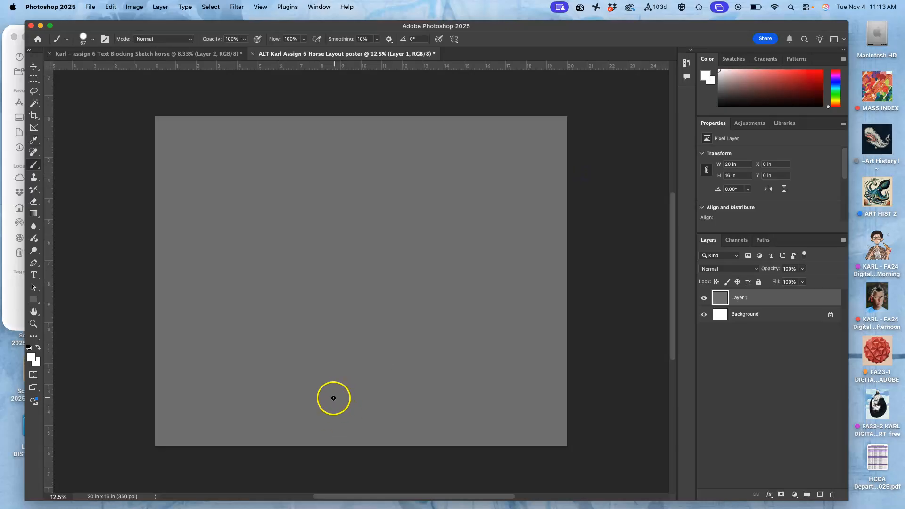
# - Scale the gray layer proportionally about its center to about 89% and apply the transformation, leaving a white border
pyautogui.click(722, 299)
pyautogui.press('super+t')
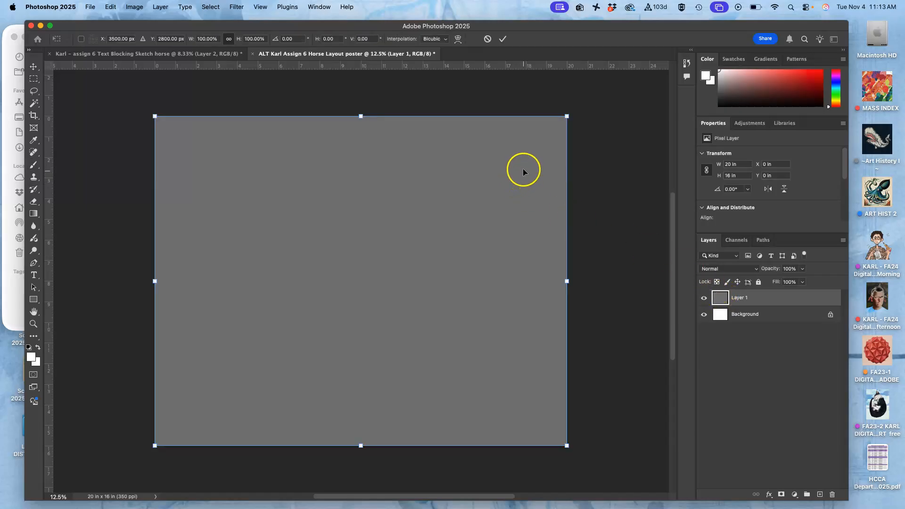
pyautogui.moveTo(566, 118); pyautogui.dragTo(541, 132)
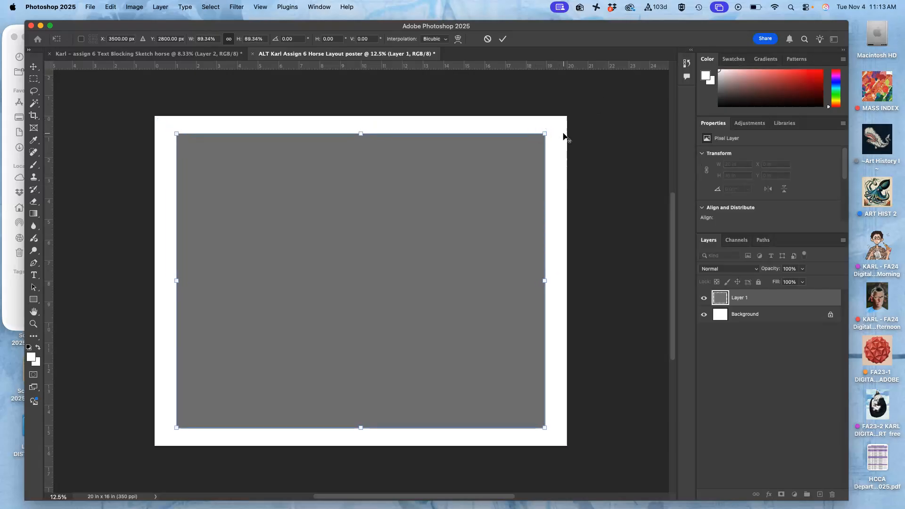
pyautogui.click(34, 91)
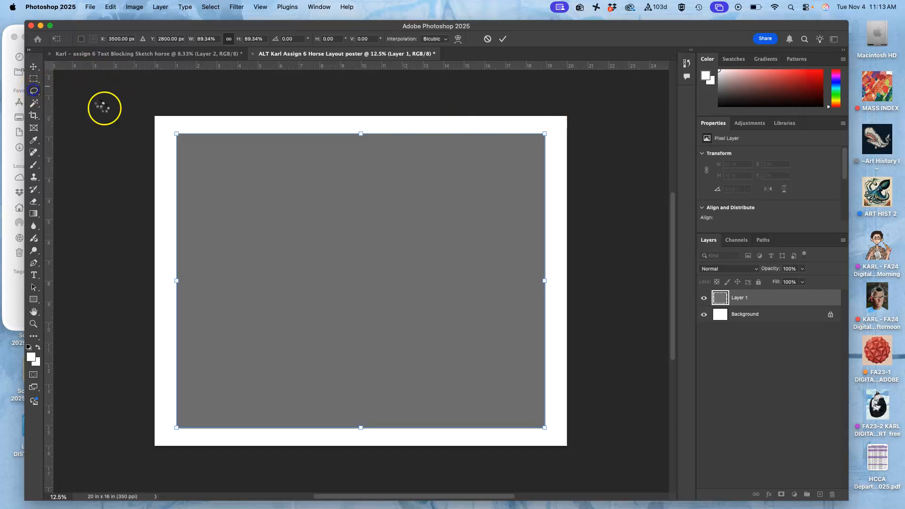
pyautogui.click(204, 166)
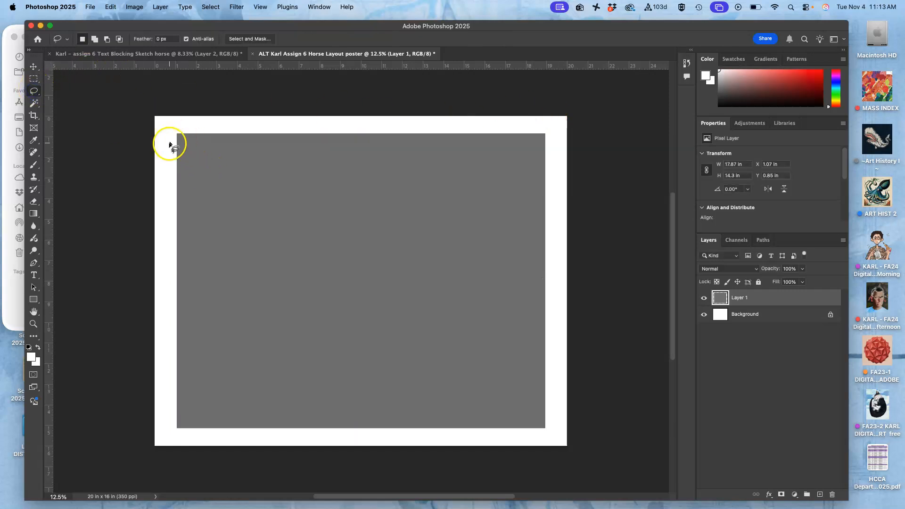
# - Lasso a wavy outline around the gray rectangle's edges, invert the selection, delete the gray outside it and deselect
pyautogui.moveTo(174, 132); pyautogui.dragTo(178, 165)
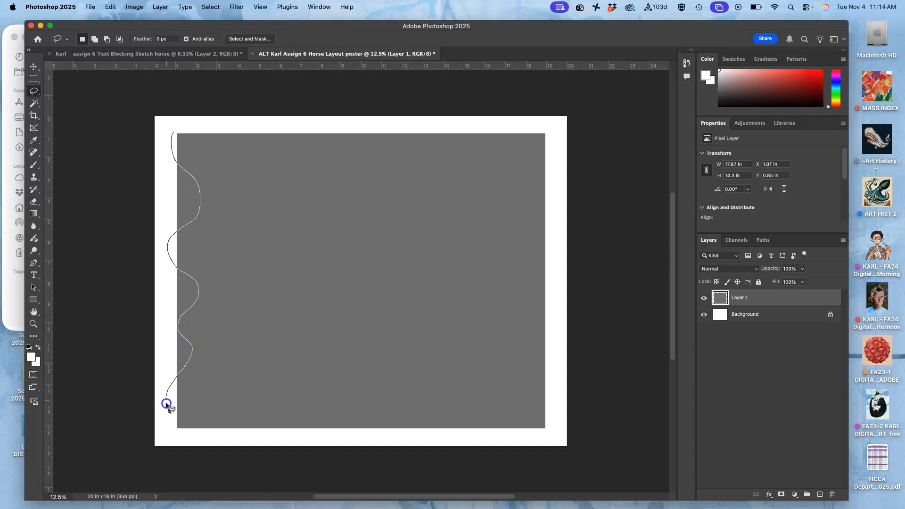
pyautogui.moveTo(453, 432)
pyautogui.mouseDown()
pyautogui.moveTo(551, 382)
pyautogui.moveTo(553, 342)
pyautogui.moveTo(528, 288)
pyautogui.moveTo(559, 229)
pyautogui.moveTo(545, 189)
pyautogui.mouseUp()
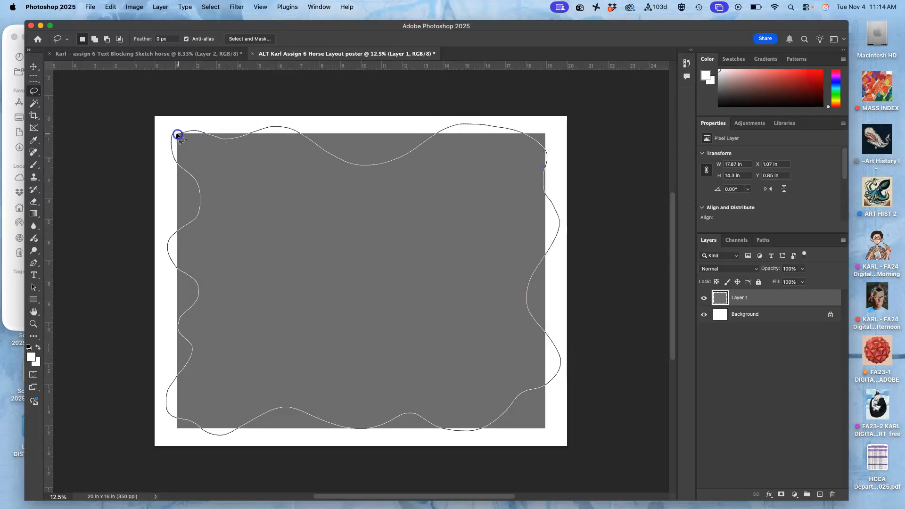
pyautogui.moveTo(168, 152); pyautogui.dragTo(170, 154)
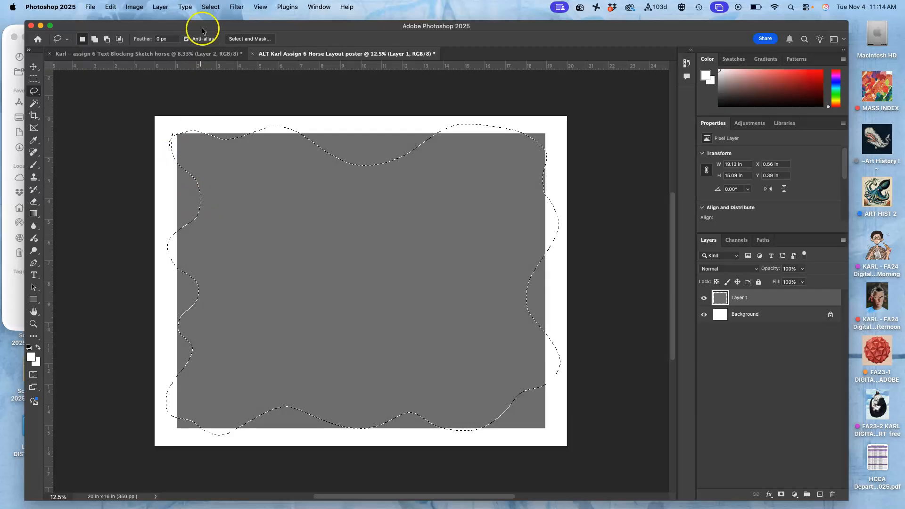
pyautogui.click(212, 6)
pyautogui.click(219, 44)
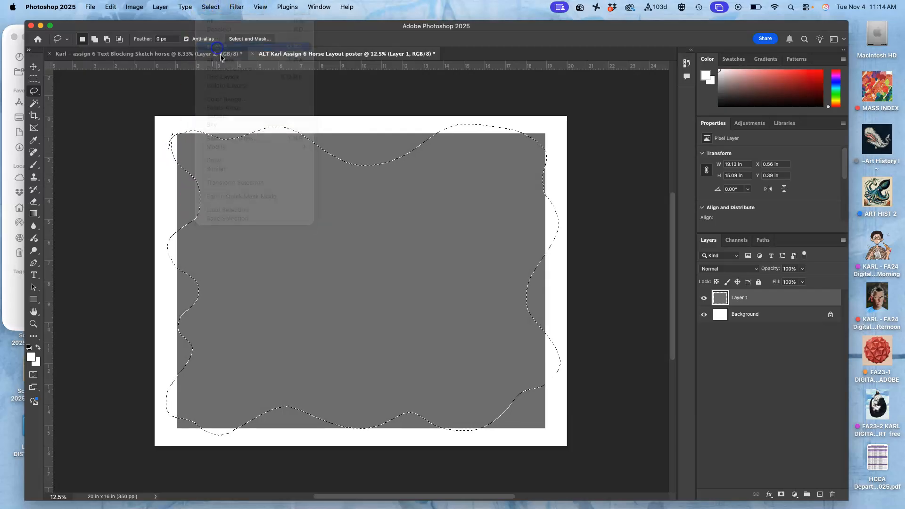
pyautogui.press('BackSpace')
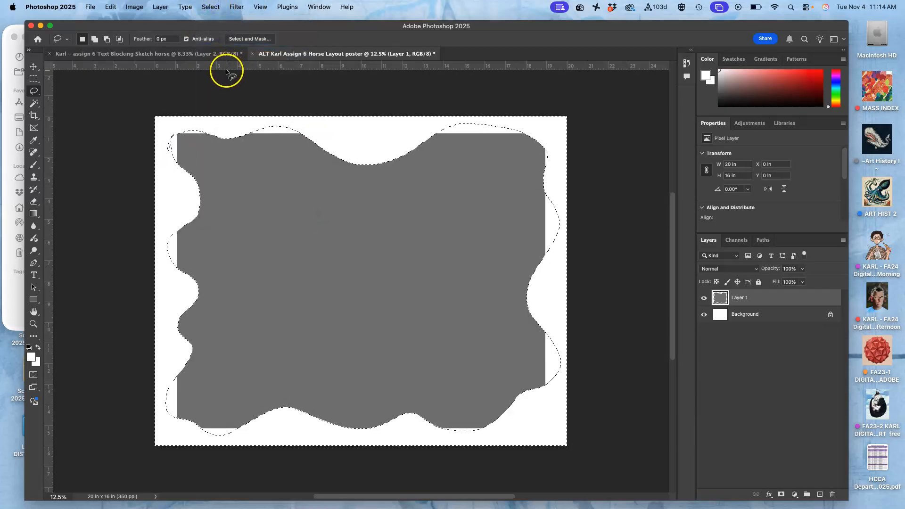
pyautogui.press('super+d')
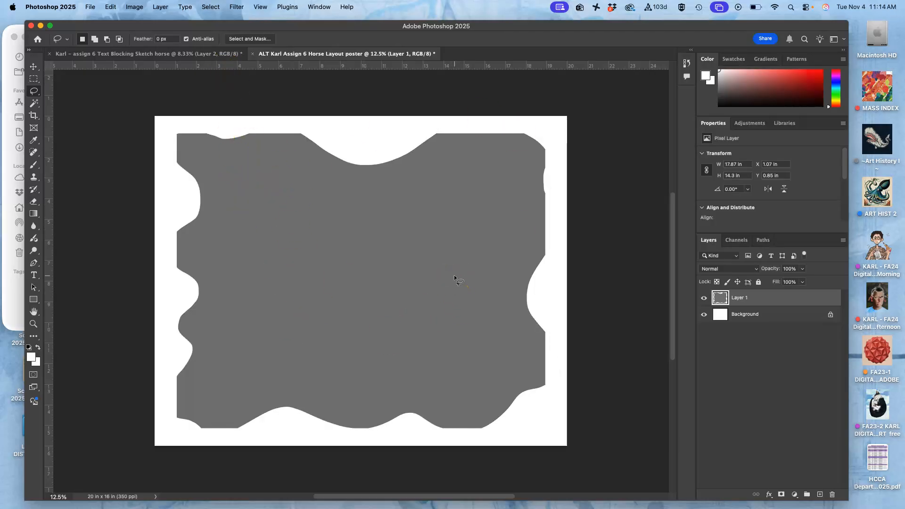
# - Undo the wavy edge cut, clear the selection, and toggle the gray layer's visibility off and on
pyautogui.press('super+shift+d')
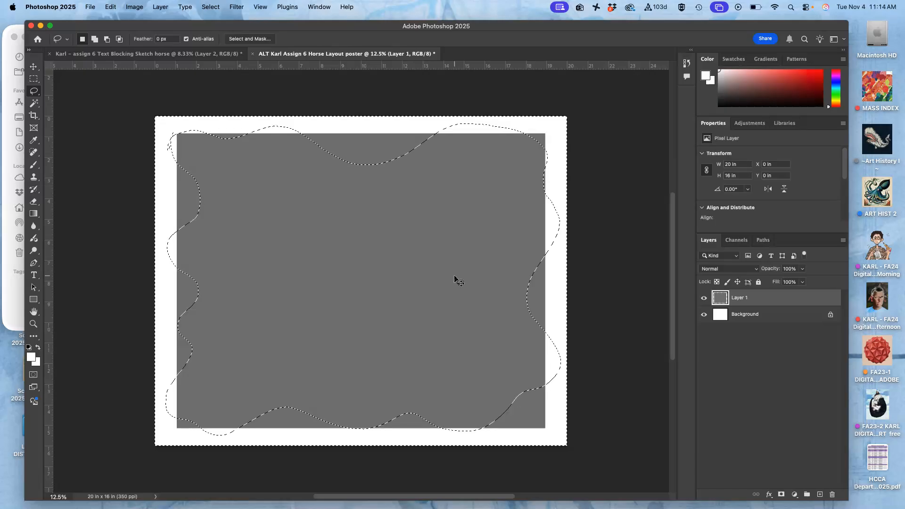
pyautogui.press('super+d')
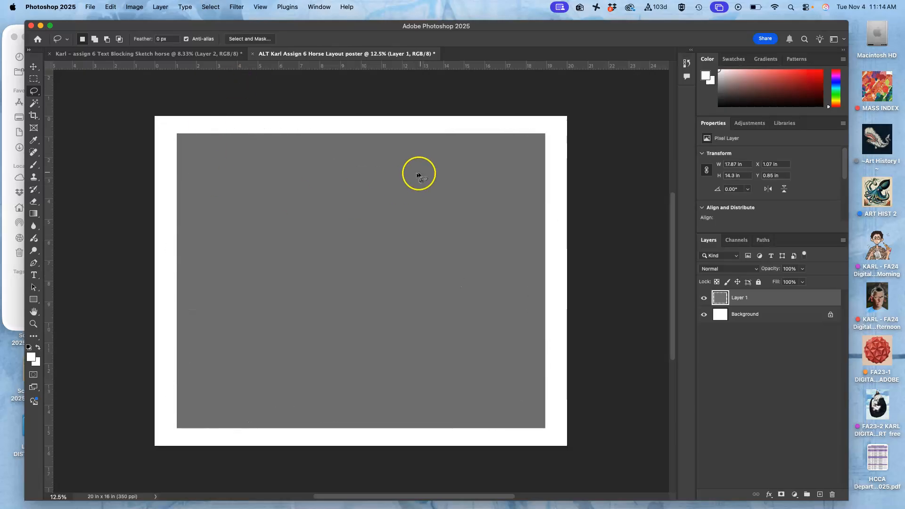
pyautogui.click(704, 298)
pyautogui.click(705, 299)
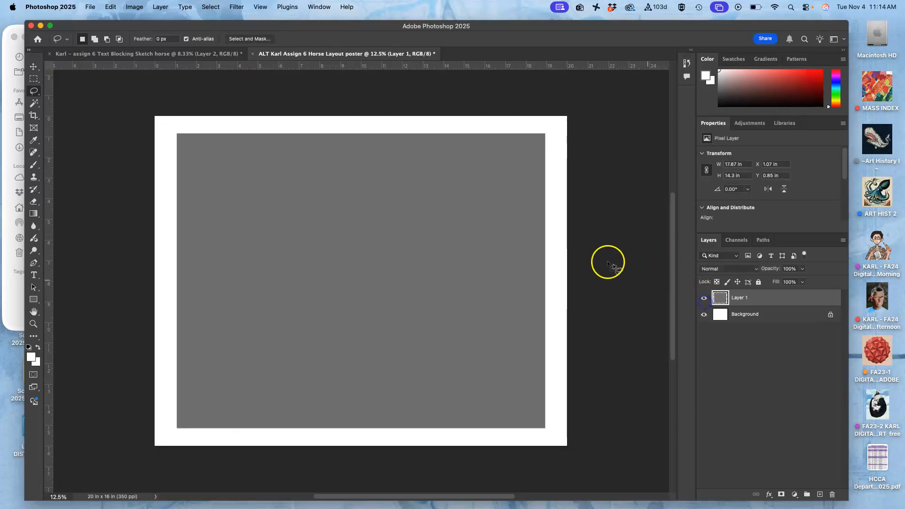
# - Stretch the gray rectangle about its center to about 107% width and 105% height for a thinner, even white border, and return to the Lasso tool
pyautogui.press('super+t')
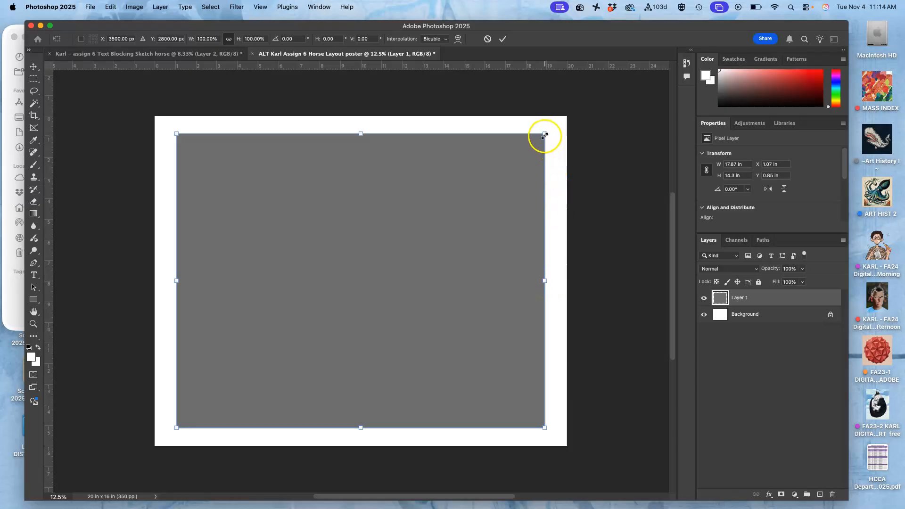
pyautogui.moveTo(545, 137)
pyautogui.mouseDown()
pyautogui.moveTo(529, 161)
pyautogui.moveTo(564, 137)
pyautogui.moveTo(543, 136)
pyautogui.mouseUp()
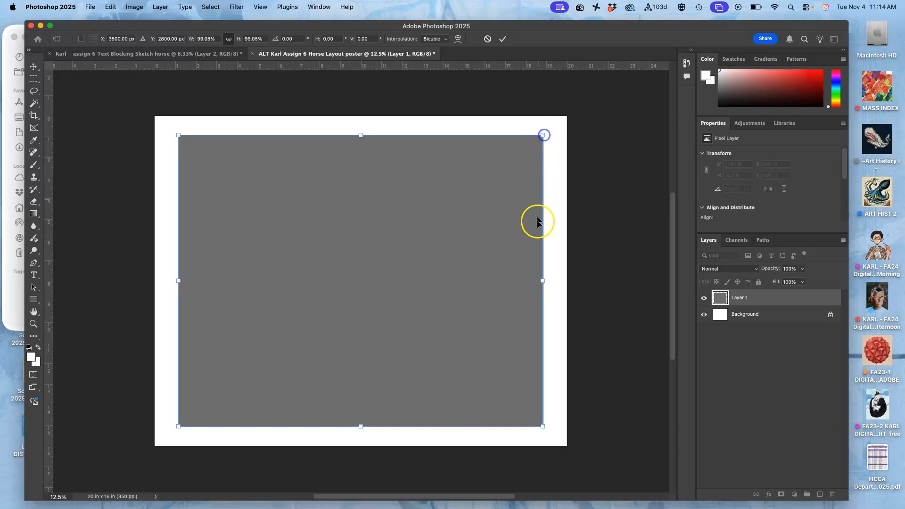
pyautogui.moveTo(543, 280); pyautogui.dragTo(548, 281)
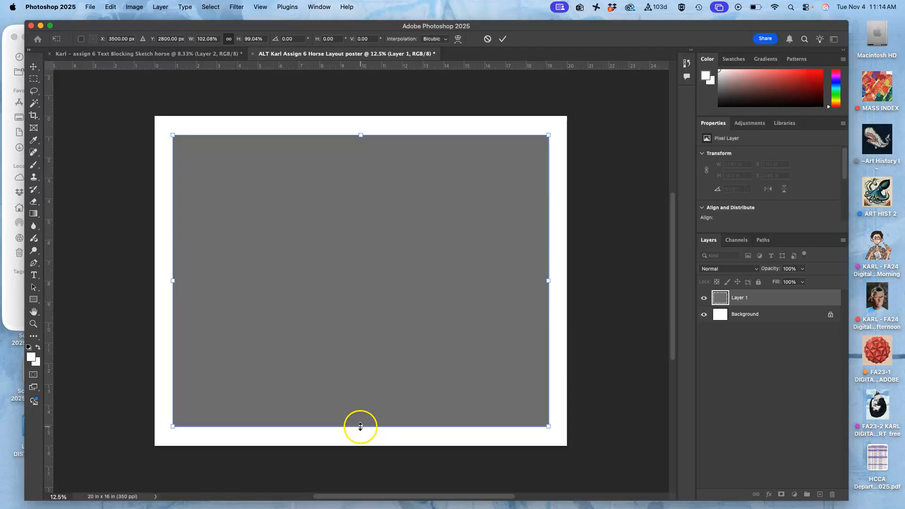
pyautogui.moveTo(361, 427); pyautogui.dragTo(362, 433)
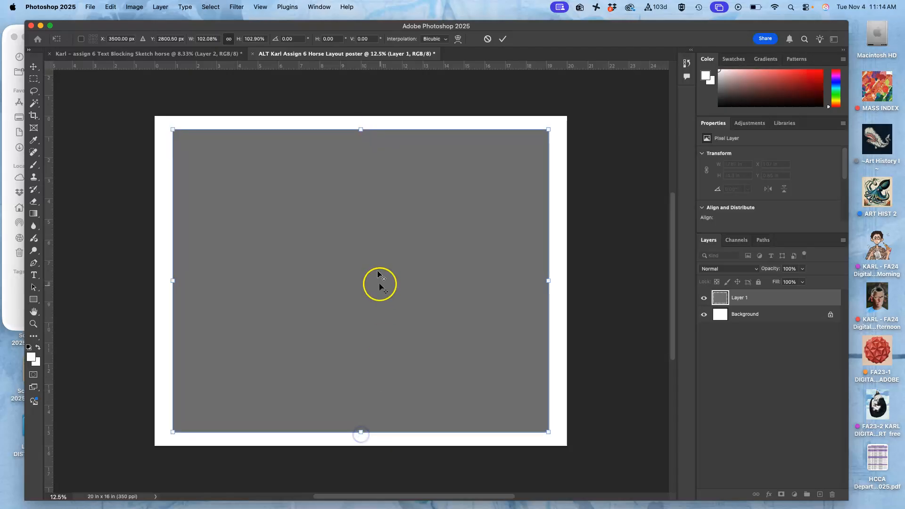
pyautogui.moveTo(361, 432); pyautogui.dragTo(362, 436)
pyautogui.moveTo(549, 281); pyautogui.dragTo(557, 281)
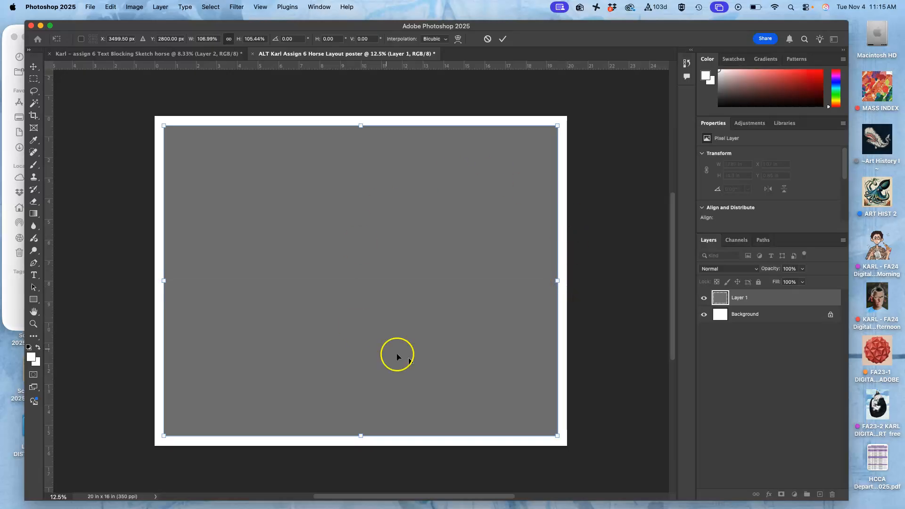
pyautogui.press('Return')
pyautogui.press('l')
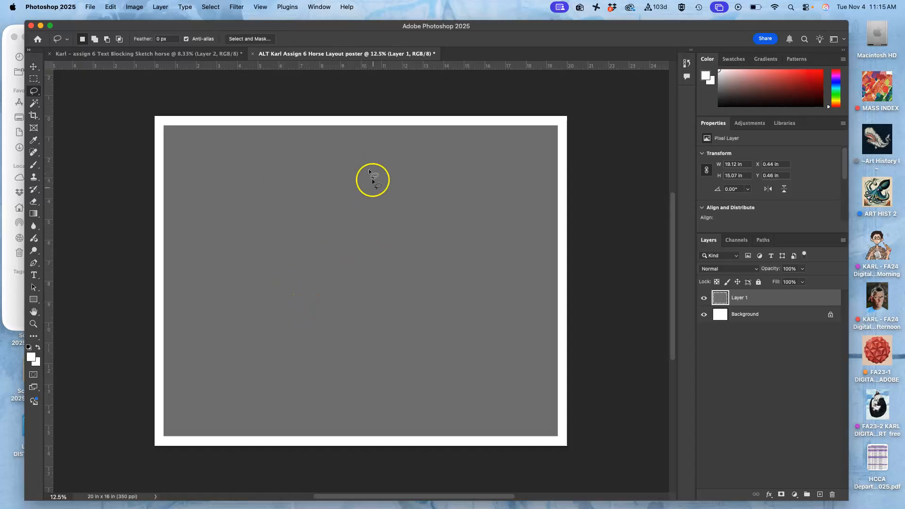
# - Try to place the Unicorn FLAT Coloring copy 2 PNG from Finder's Assign. #5 folder onto the poster
pyautogui.moveTo(144, 26); pyautogui.dragTo(151, 77)
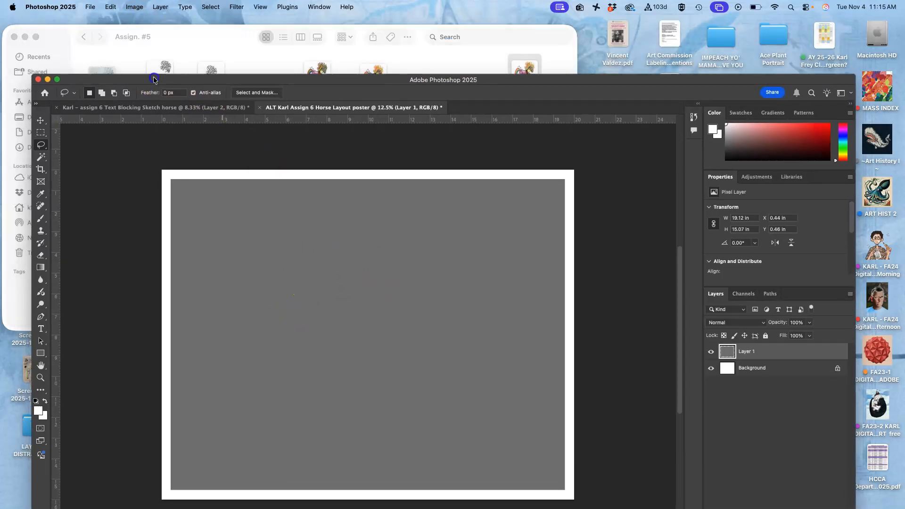
pyautogui.click(182, 35)
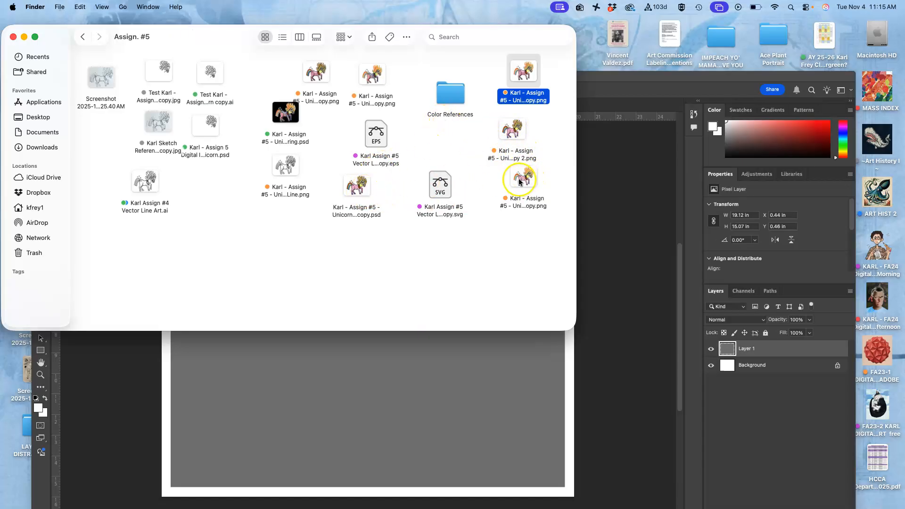
pyautogui.moveTo(513, 140); pyautogui.dragTo(396, 359)
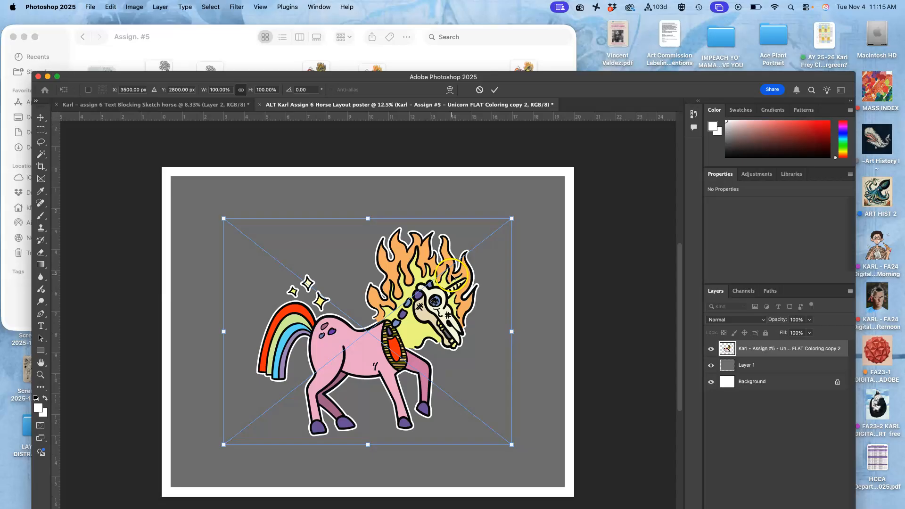
pyautogui.press('Escape')
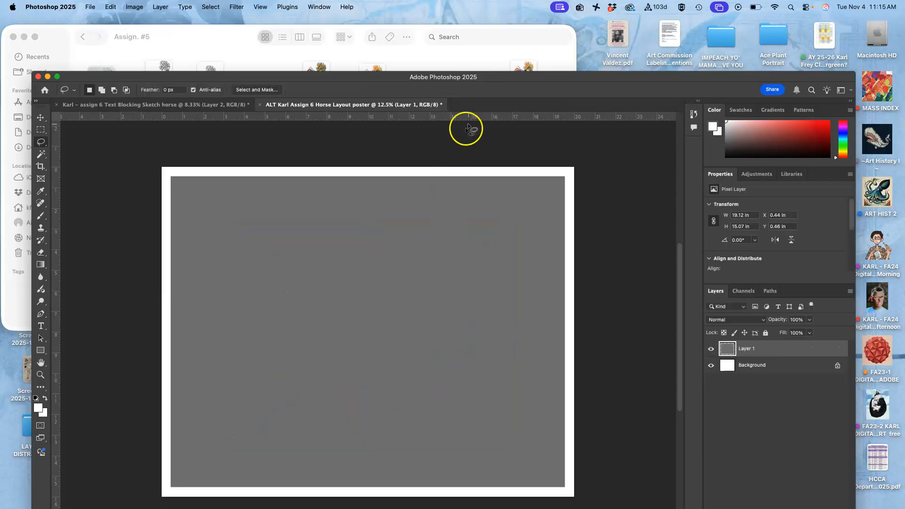
# - Place the Unicorn FLAT with Color Holds copy artwork from Finder's Assign. #5 folder onto the poster
pyautogui.click(481, 57)
pyautogui.moveTo(525, 176); pyautogui.dragTo(448, 353)
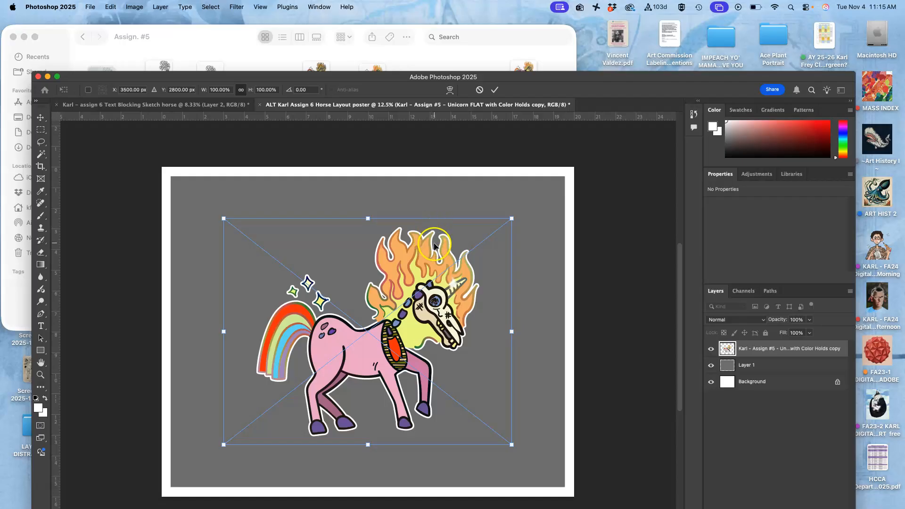
pyautogui.click(496, 56)
pyautogui.moveTo(524, 71); pyautogui.dragTo(537, 354)
pyautogui.click(470, 351)
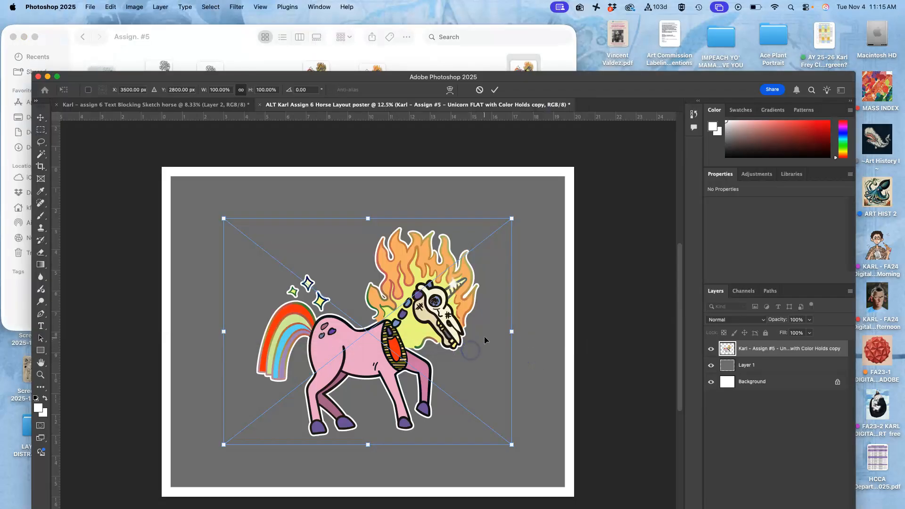
pyautogui.click(485, 313)
# - Place the Unicorn Duotone with Color Holds Coloring copy artwork on the poster, delete the FLAT unicorn layer, and select the Duotone layer
pyautogui.click(519, 66)
pyautogui.moveTo(524, 72); pyautogui.dragTo(436, 335)
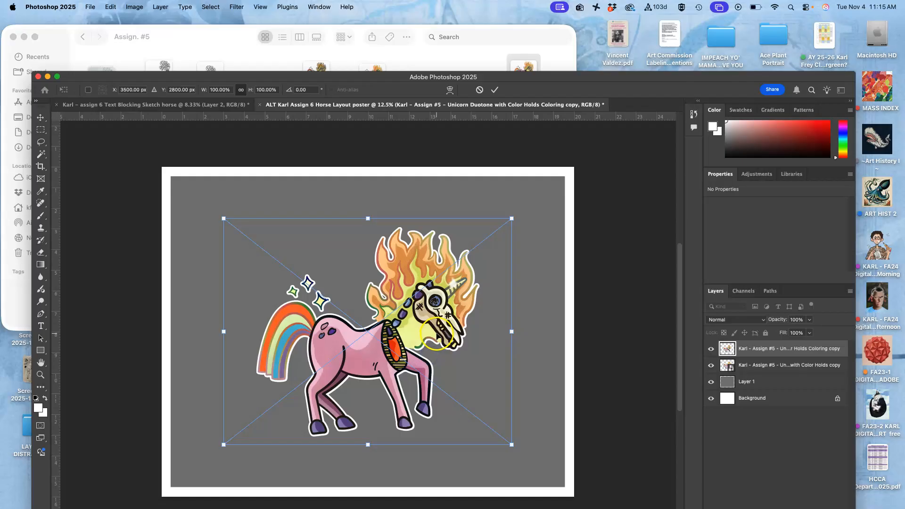
pyautogui.click(752, 365)
pyautogui.press('BackSpace')
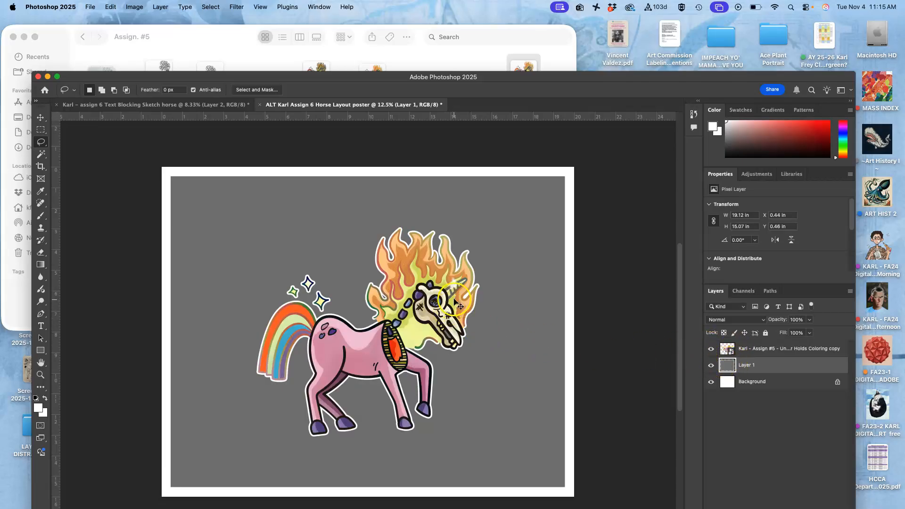
pyautogui.click(741, 350)
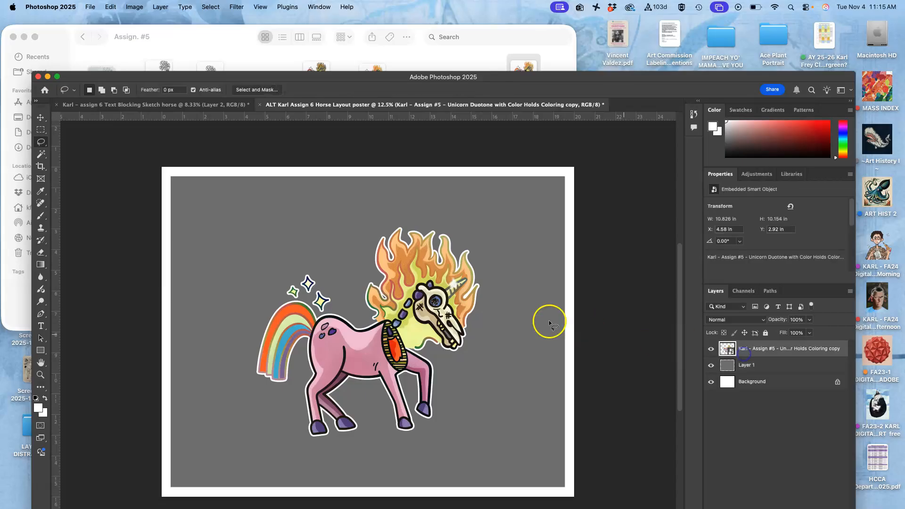
# - Scale the unicorn to about 126% and position it toward the poster's lower-right side, inside the white border
pyautogui.click(40, 118)
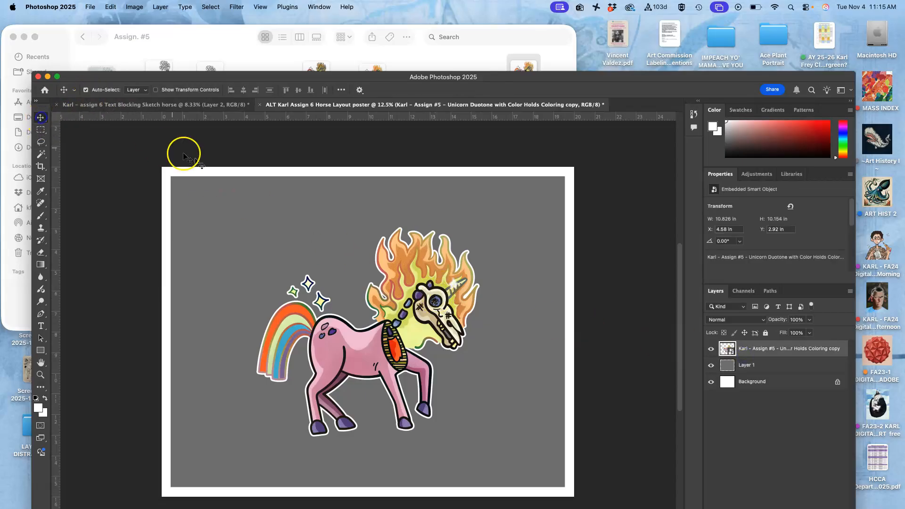
pyautogui.moveTo(421, 290); pyautogui.dragTo(490, 317)
pyautogui.press('super+t')
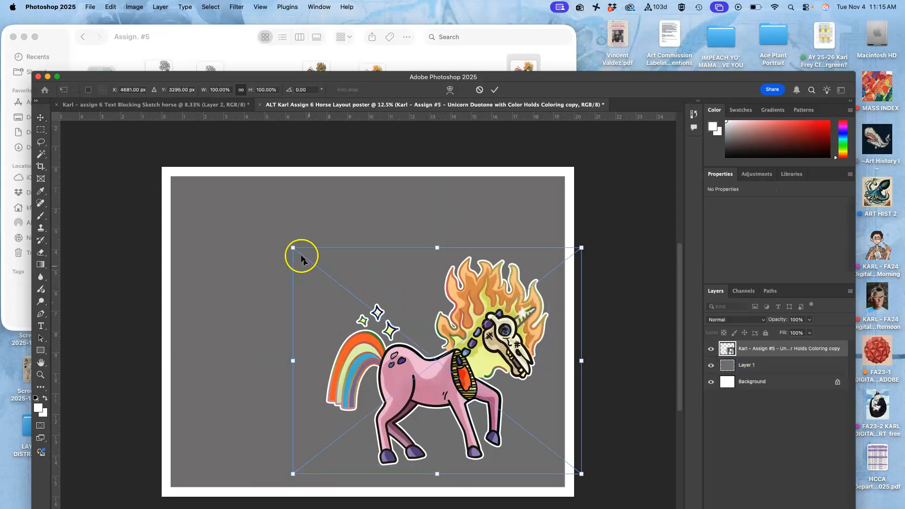
pyautogui.moveTo(293, 247); pyautogui.dragTo(218, 189)
pyautogui.moveTo(470, 263)
pyautogui.mouseDown()
pyautogui.moveTo(387, 264)
pyautogui.moveTo(479, 271)
pyautogui.mouseUp()
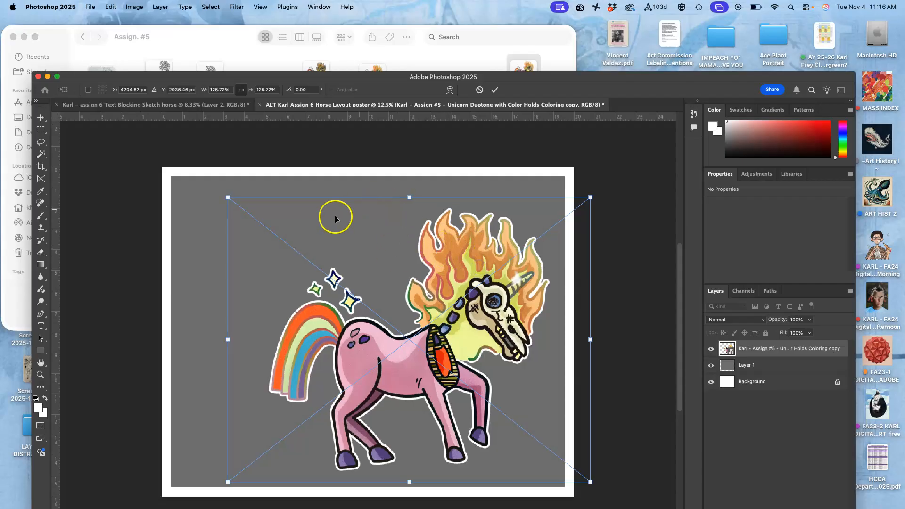
pyautogui.moveTo(440, 300); pyautogui.dragTo(441, 321)
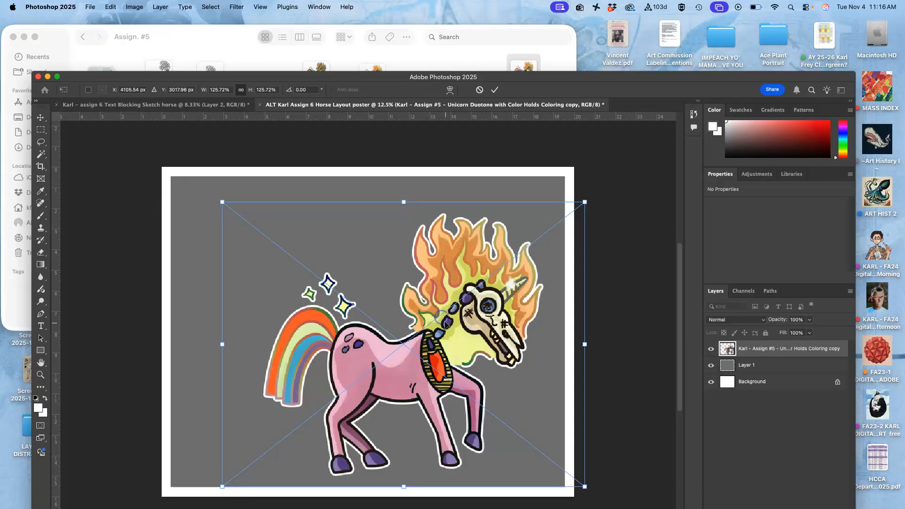
pyautogui.press('Return')
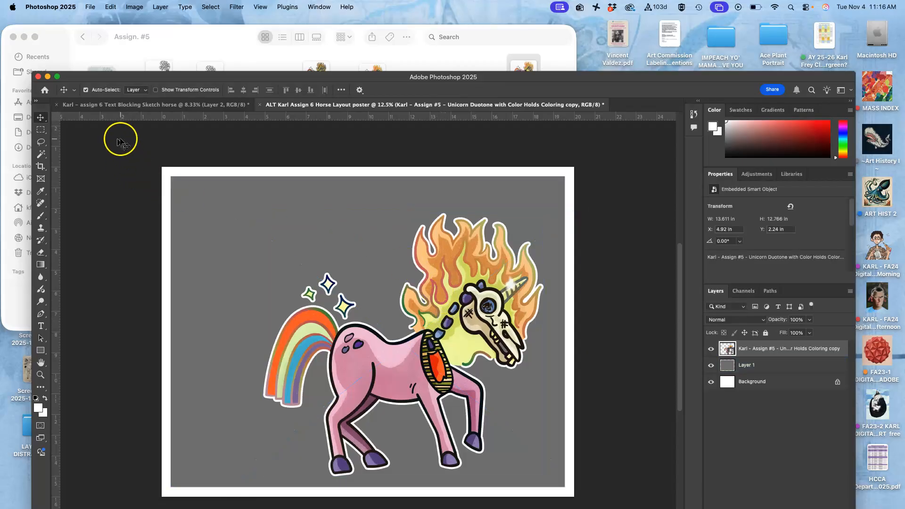
# - Crop the artwork to the existing canvas bounds with cropped pixels deleted, and move the window up to show the whole poster
pyautogui.click(41, 166)
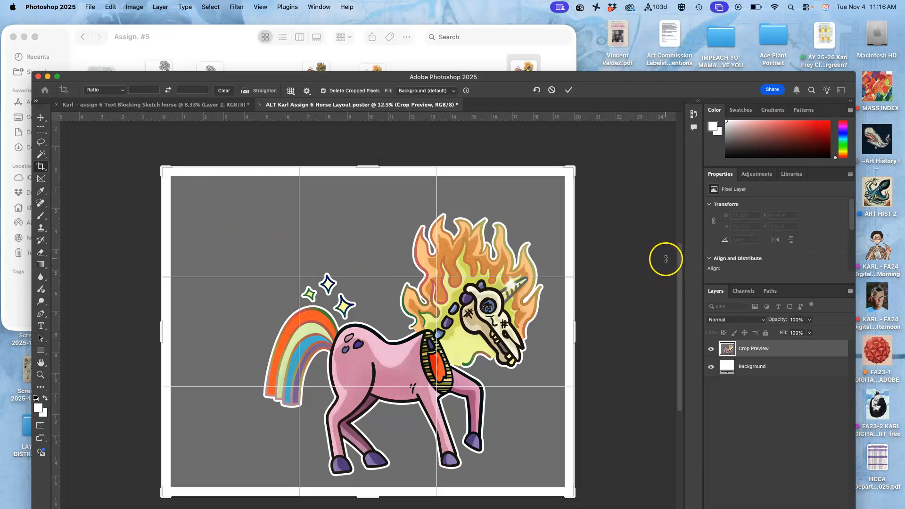
pyautogui.press('Return')
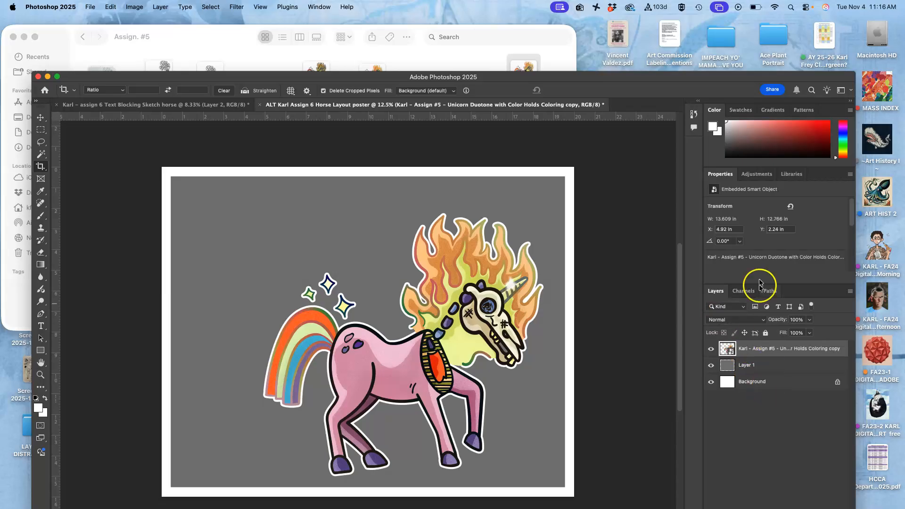
pyautogui.moveTo(715, 79); pyautogui.dragTo(712, 30)
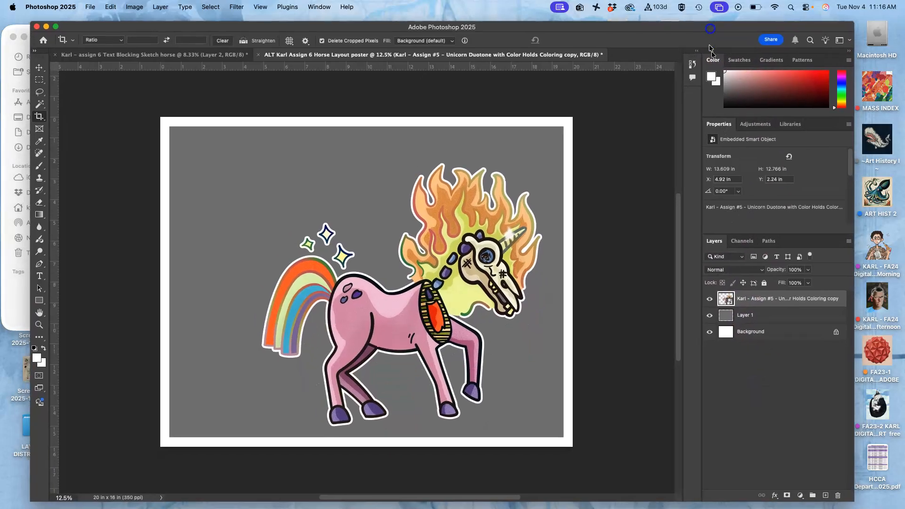
# - Lock the unicorn layer and gray Layer 1, and add a layer named Text Blocking above them
pyautogui.click(764, 283)
pyautogui.click(773, 317)
pyautogui.click(764, 283)
pyautogui.click(801, 298)
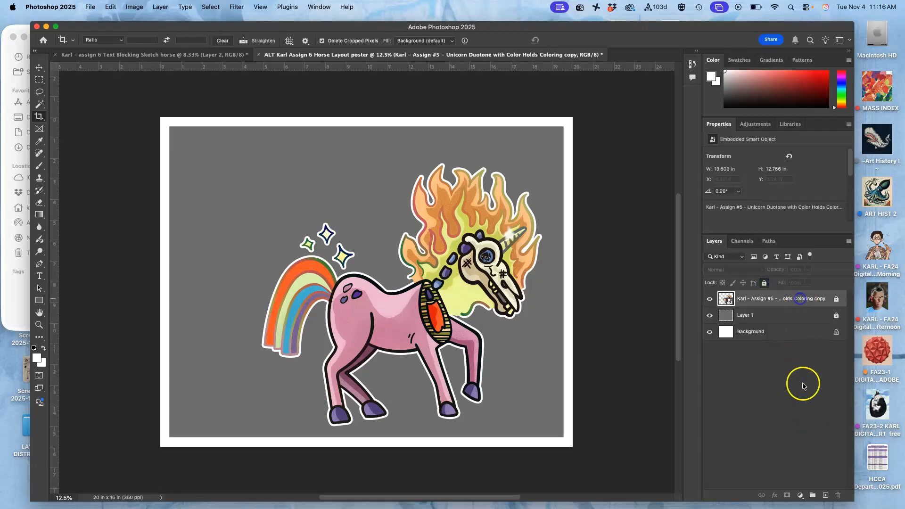
pyautogui.click(826, 495)
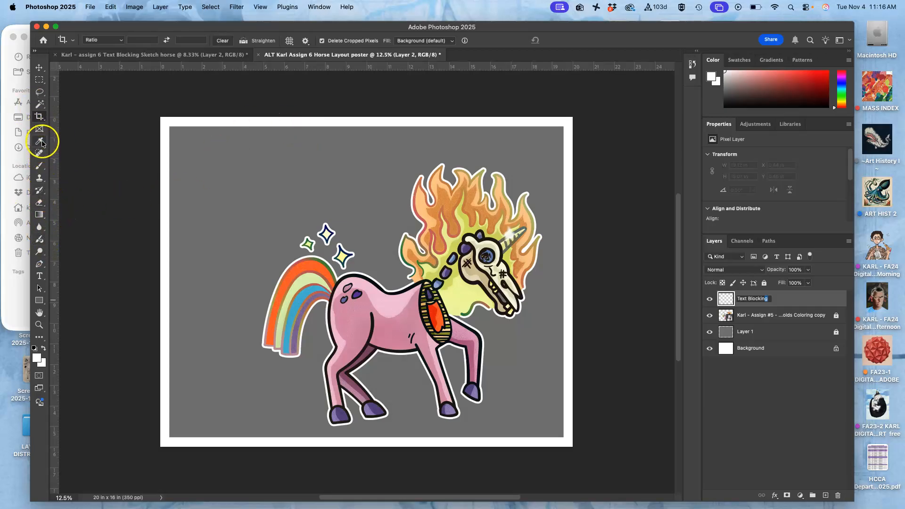
pyautogui.press('Return')
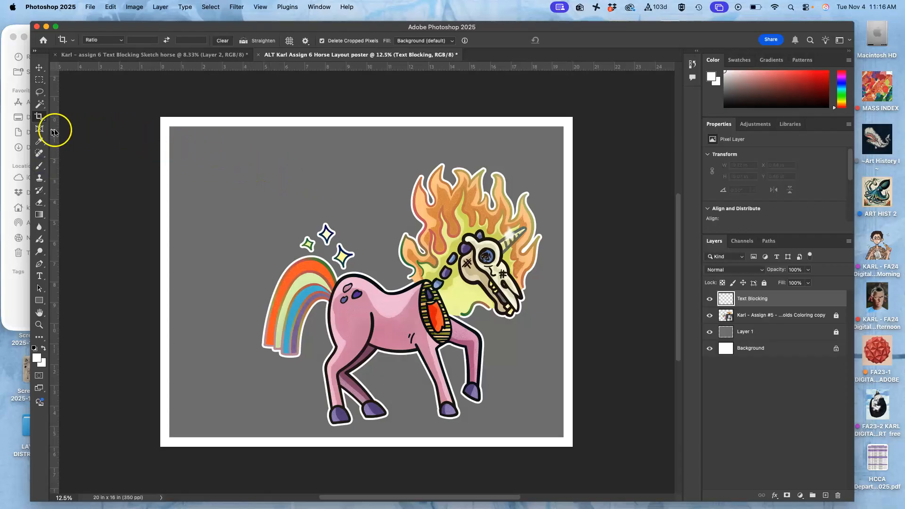
# - Brush white text-block outlines: an arched band over the tail, a curved-edge block in the upper-left corner, and a triangle in the lower-right corner
pyautogui.click(40, 166)
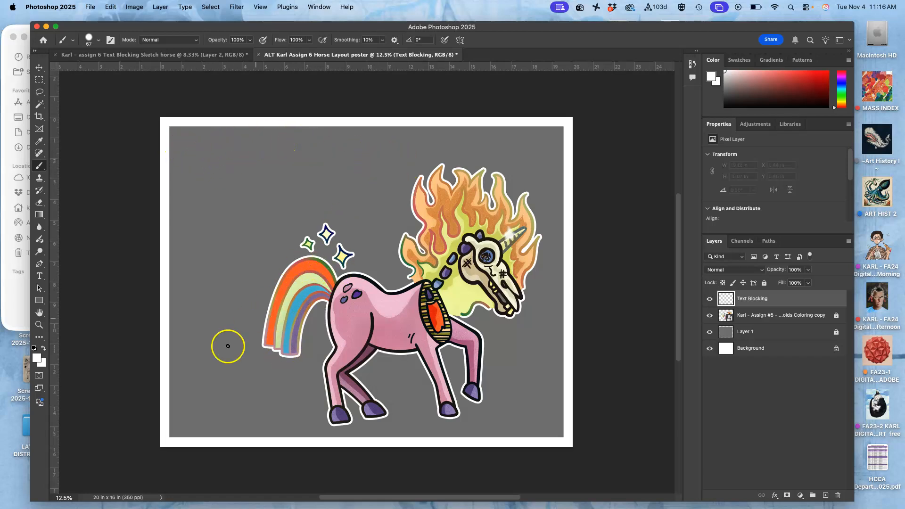
pyautogui.moveTo(182, 394)
pyautogui.mouseDown()
pyautogui.moveTo(184, 337)
pyautogui.moveTo(210, 263)
pyautogui.moveTo(271, 195)
pyautogui.moveTo(349, 169)
pyautogui.moveTo(401, 178)
pyautogui.mouseUp()
pyautogui.moveTo(329, 212)
pyautogui.mouseDown()
pyautogui.moveTo(293, 234)
pyautogui.moveTo(253, 300)
pyautogui.moveTo(230, 396)
pyautogui.moveTo(198, 392)
pyautogui.mouseUp()
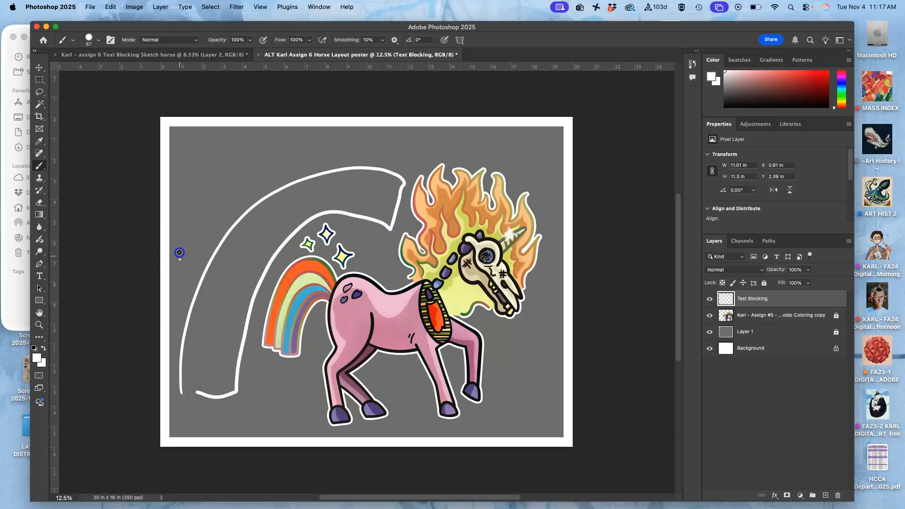
pyautogui.moveTo(340, 156)
pyautogui.mouseDown()
pyautogui.moveTo(260, 185)
pyautogui.moveTo(205, 226)
pyautogui.moveTo(176, 265)
pyautogui.mouseUp()
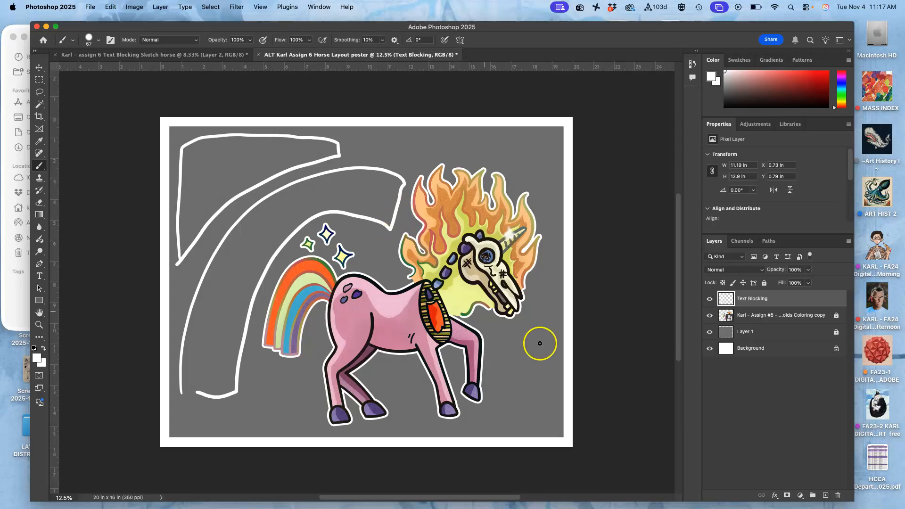
pyautogui.moveTo(525, 364); pyautogui.dragTo(475, 429)
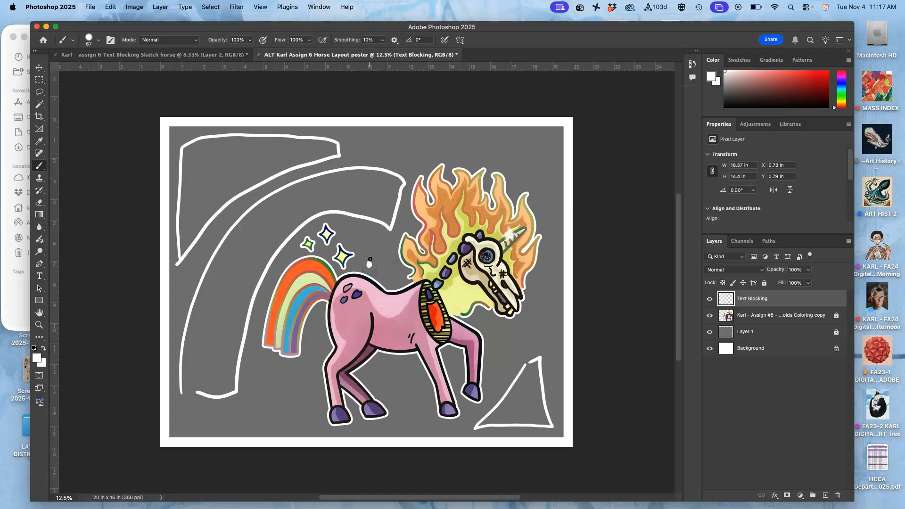
# - Brush a looping reading-path line across the text blocks and unicorn, and undo it
pyautogui.moveTo(460, 197)
pyautogui.mouseDown()
pyautogui.moveTo(453, 251)
pyautogui.moveTo(534, 257)
pyautogui.moveTo(462, 219)
pyautogui.moveTo(484, 313)
pyautogui.moveTo(387, 290)
pyautogui.moveTo(440, 200)
pyautogui.moveTo(361, 147)
pyautogui.moveTo(242, 150)
pyautogui.moveTo(184, 169)
pyautogui.moveTo(190, 183)
pyautogui.moveTo(293, 177)
pyautogui.moveTo(498, 188)
pyautogui.moveTo(387, 235)
pyautogui.moveTo(205, 251)
pyautogui.moveTo(325, 295)
pyautogui.moveTo(489, 336)
pyautogui.moveTo(316, 336)
pyautogui.moveTo(203, 362)
pyautogui.moveTo(373, 397)
pyautogui.moveTo(588, 400)
pyautogui.moveTo(558, 387)
pyautogui.mouseUp()
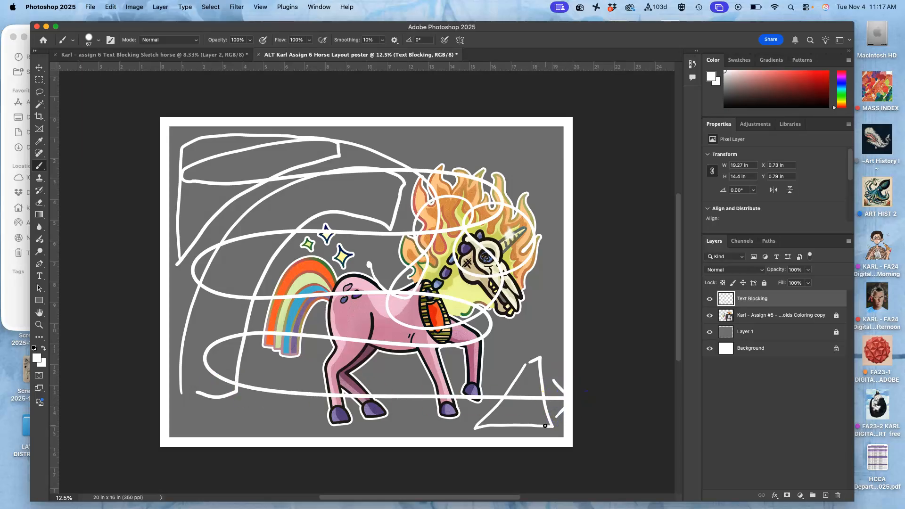
pyautogui.press('super+z')
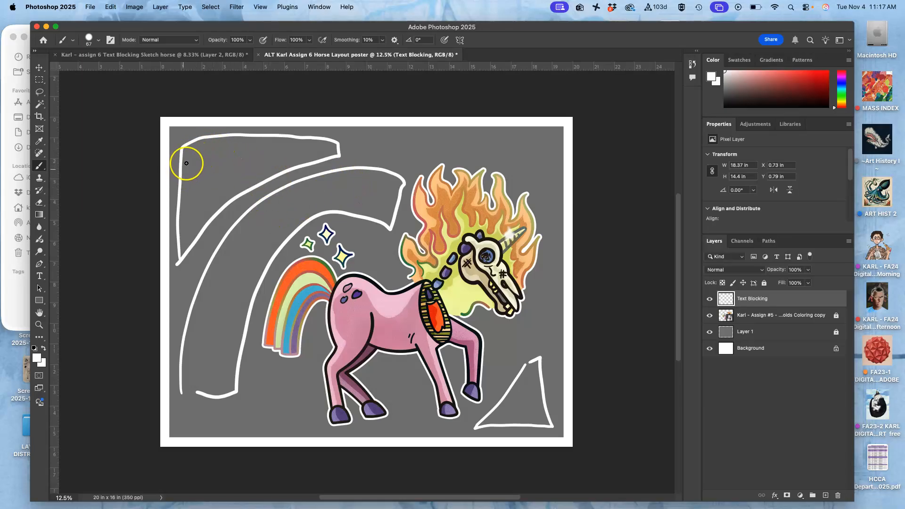
# - Draw a slanted divider across the poster's upper-left text block and hand-letter THIS above it
pyautogui.moveTo(182, 186); pyautogui.dragTo(281, 127)
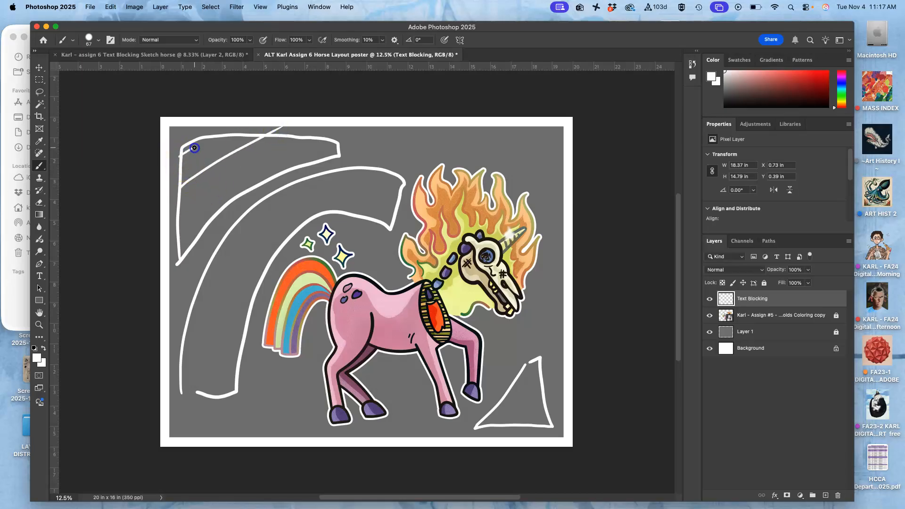
pyautogui.moveTo(206, 138)
pyautogui.mouseDown()
pyautogui.moveTo(208, 163)
pyautogui.moveTo(226, 158)
pyautogui.mouseUp()
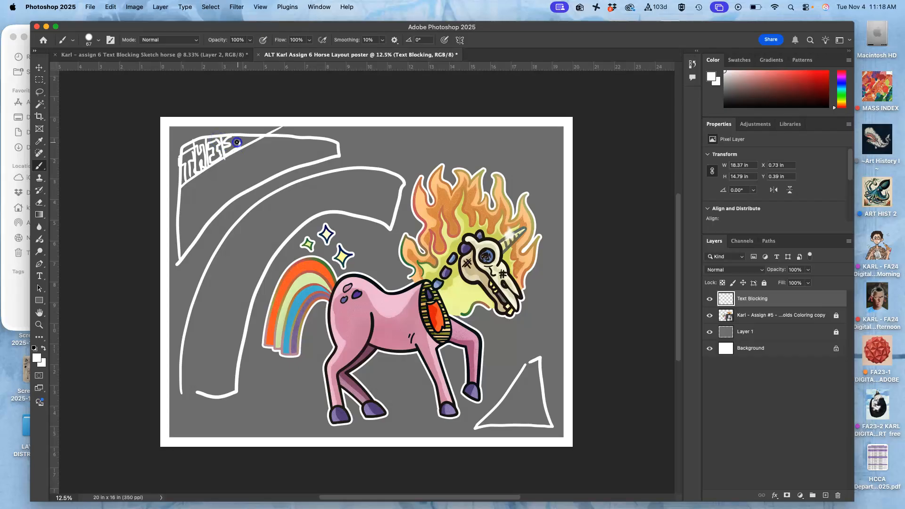
pyautogui.moveTo(231, 134); pyautogui.dragTo(239, 142)
# - Divide the area beneath THIS into letter cells for a hand-lettered HORSE, and sketch IS inside a circle below it
pyautogui.moveTo(220, 166); pyautogui.dragTo(230, 219)
pyautogui.moveTo(242, 147); pyautogui.dragTo(256, 197)
pyautogui.moveTo(265, 137); pyautogui.dragTo(281, 180)
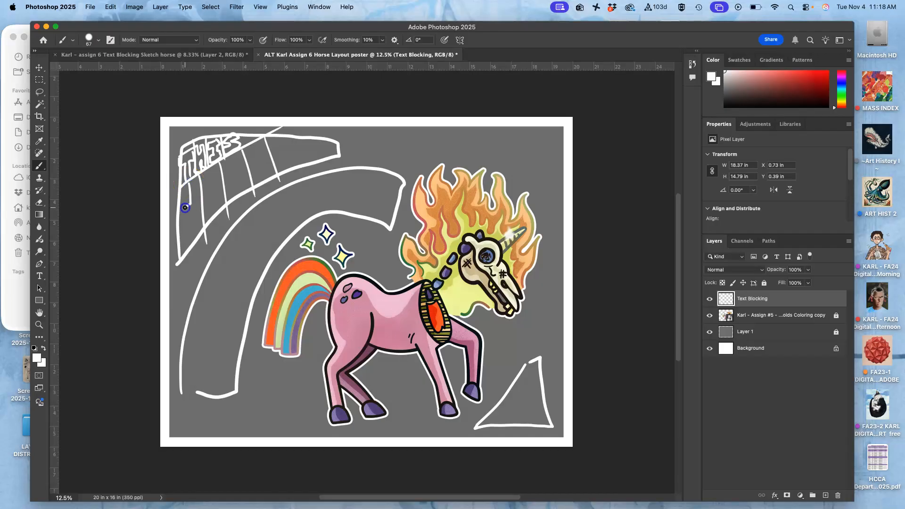
pyautogui.moveTo(197, 230); pyautogui.dragTo(198, 241)
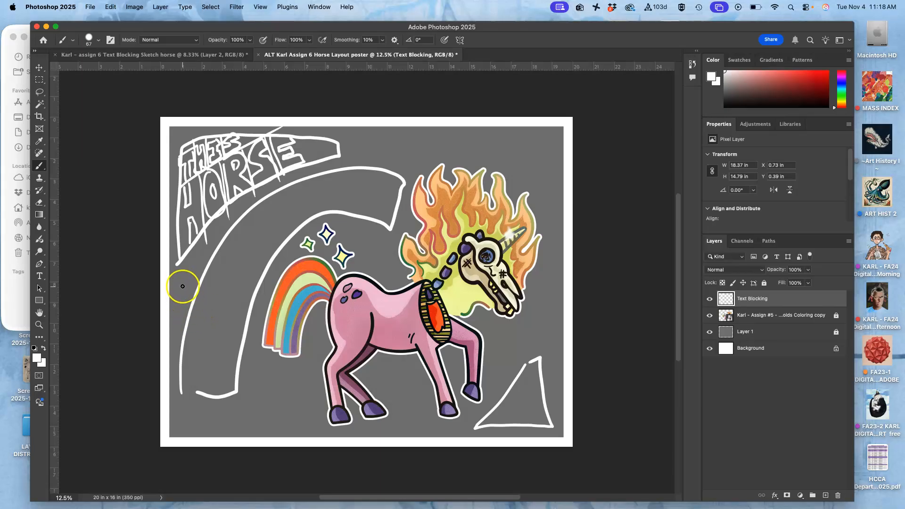
pyautogui.moveTo(191, 263); pyautogui.dragTo(193, 263)
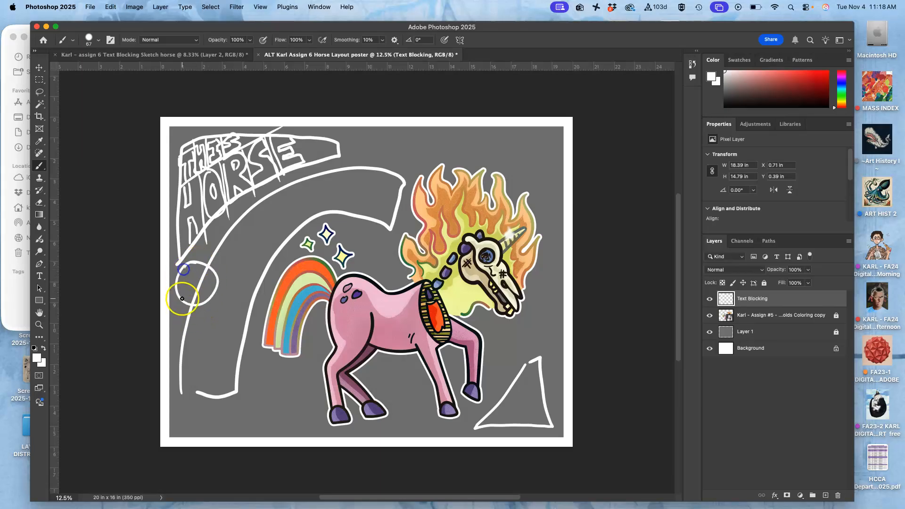
pyautogui.moveTo(188, 269); pyautogui.dragTo(202, 290)
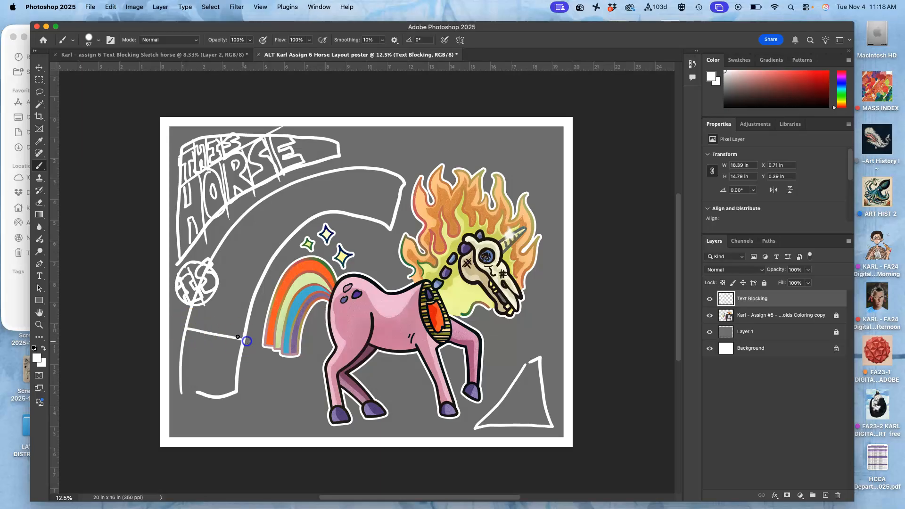
# - Mark letter divisions across the arched band and hand-letter FIRE along its upper part
pyautogui.moveTo(216, 259)
pyautogui.mouseDown()
pyautogui.moveTo(247, 282)
pyautogui.moveTo(243, 222)
pyautogui.mouseUp()
pyautogui.click(242, 254)
pyautogui.moveTo(296, 184); pyautogui.dragTo(309, 216)
pyautogui.moveTo(337, 173); pyautogui.dragTo(340, 212)
pyautogui.click(261, 261)
pyautogui.moveTo(273, 197); pyautogui.dragTo(288, 227)
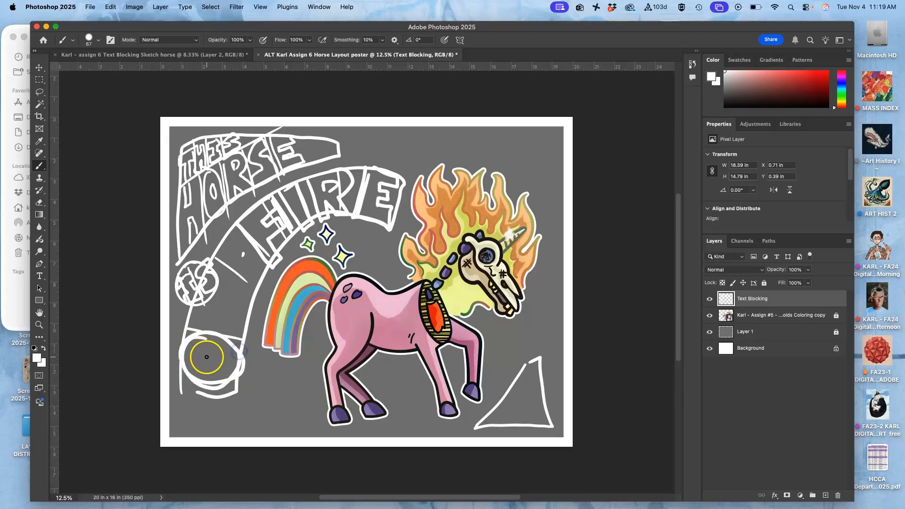
# - Try lettering ON in the arched band's lower end, undo those strokes, and restore the E of FIRE
pyautogui.moveTo(203, 357); pyautogui.dragTo(204, 359)
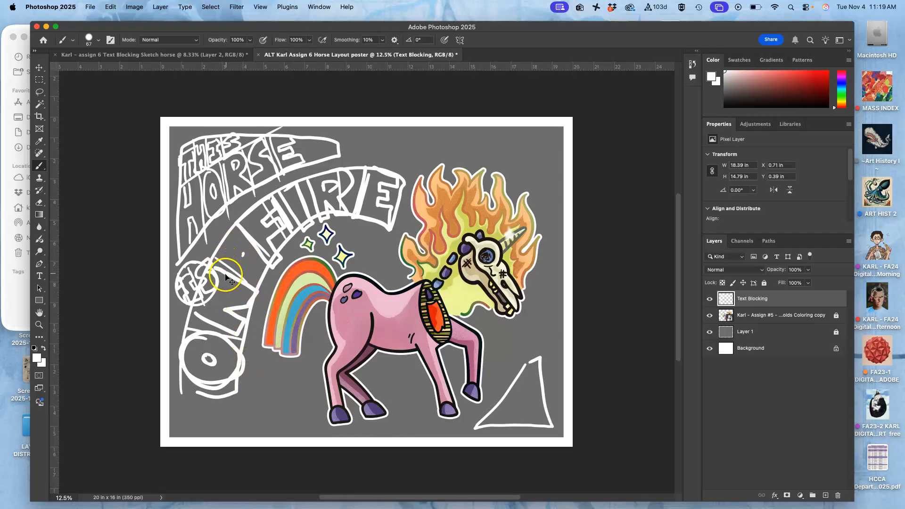
pyautogui.press('super+z')
pyautogui.press('super+z')
pyautogui.press('super+z')
pyautogui.press('super+z')
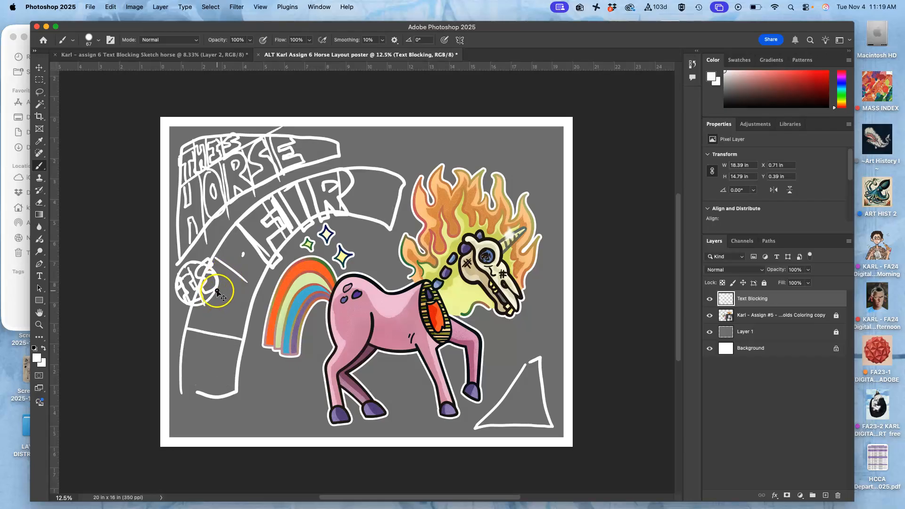
pyautogui.press('super+shift+z')
pyautogui.press('super+shift+z')
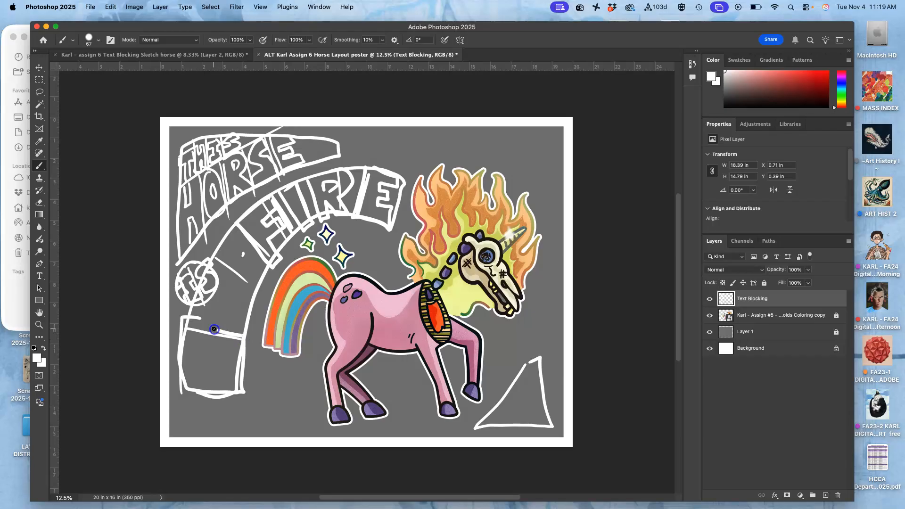
# - Hand-letter ON in the arched band's lower end, with a large round O and an N leading up to FIRE
pyautogui.moveTo(240, 394)
pyautogui.mouseDown()
pyautogui.moveTo(254, 351)
pyautogui.moveTo(210, 321)
pyautogui.moveTo(186, 329)
pyautogui.moveTo(186, 382)
pyautogui.moveTo(237, 380)
pyautogui.moveTo(227, 334)
pyautogui.moveTo(187, 324)
pyautogui.moveTo(204, 387)
pyautogui.moveTo(251, 372)
pyautogui.moveTo(208, 319)
pyautogui.moveTo(203, 362)
pyautogui.moveTo(216, 370)
pyautogui.moveTo(207, 347)
pyautogui.mouseUp()
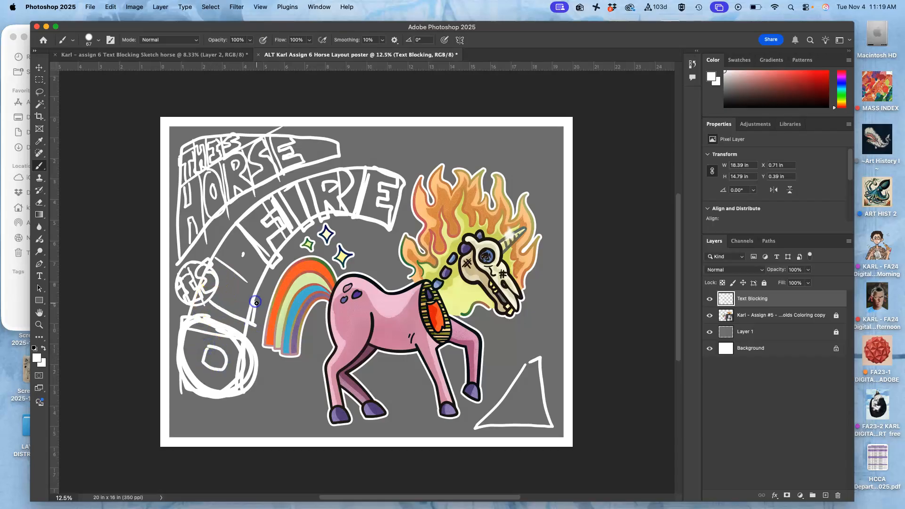
pyautogui.moveTo(267, 268); pyautogui.dragTo(229, 229)
pyautogui.moveTo(231, 268); pyautogui.dragTo(233, 274)
pyautogui.moveTo(226, 239); pyautogui.dragTo(261, 274)
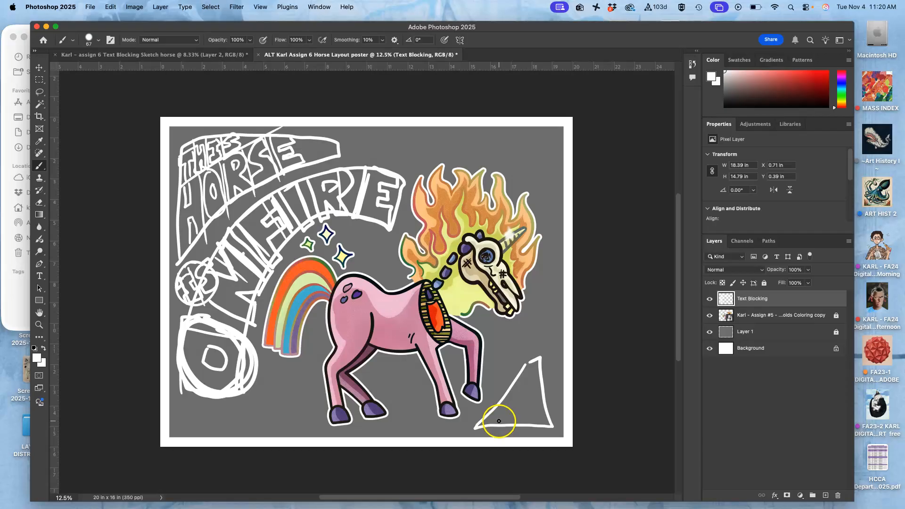
# - Sketch stepped blocks along the corner triangle's slanted side and hand-letter the initials KF inside the triangle
pyautogui.moveTo(498, 381)
pyautogui.mouseDown()
pyautogui.moveTo(502, 391)
pyautogui.moveTo(515, 383)
pyautogui.mouseUp()
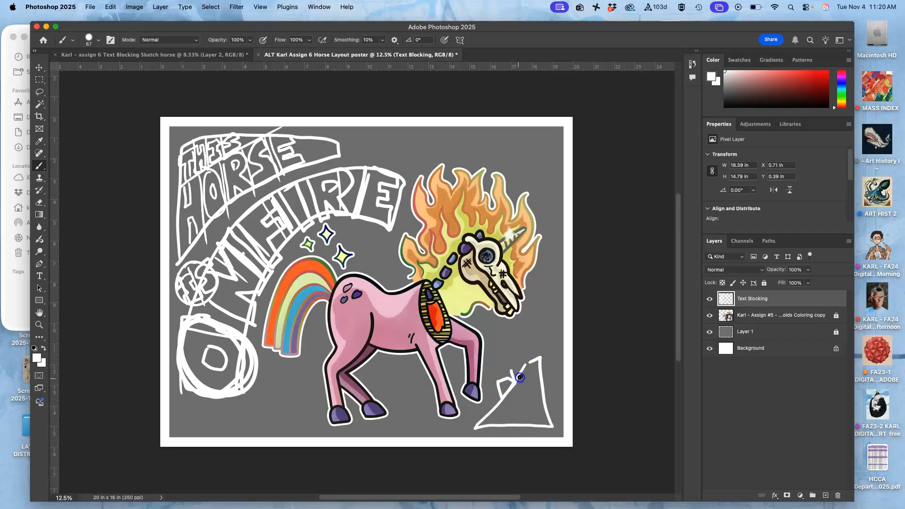
pyautogui.moveTo(524, 363); pyautogui.dragTo(527, 359)
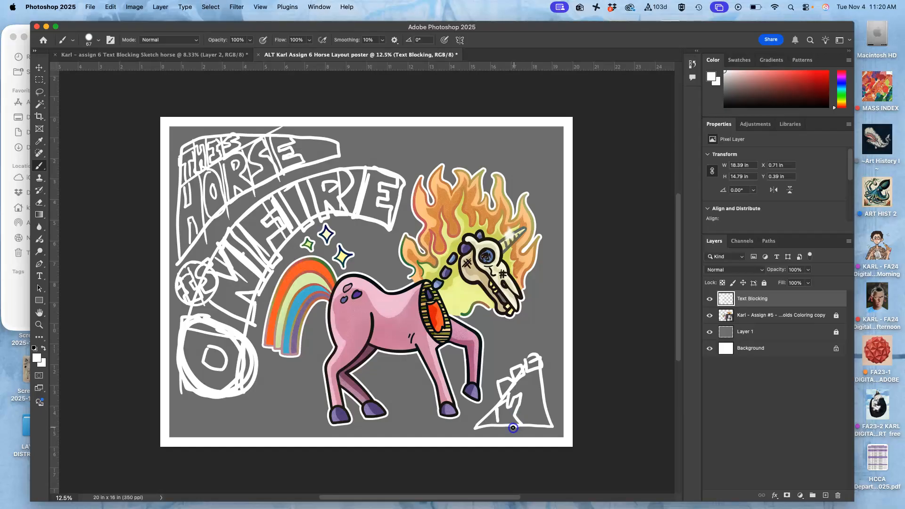
pyautogui.moveTo(531, 395); pyautogui.dragTo(526, 402)
pyautogui.moveTo(530, 431); pyautogui.dragTo(529, 429)
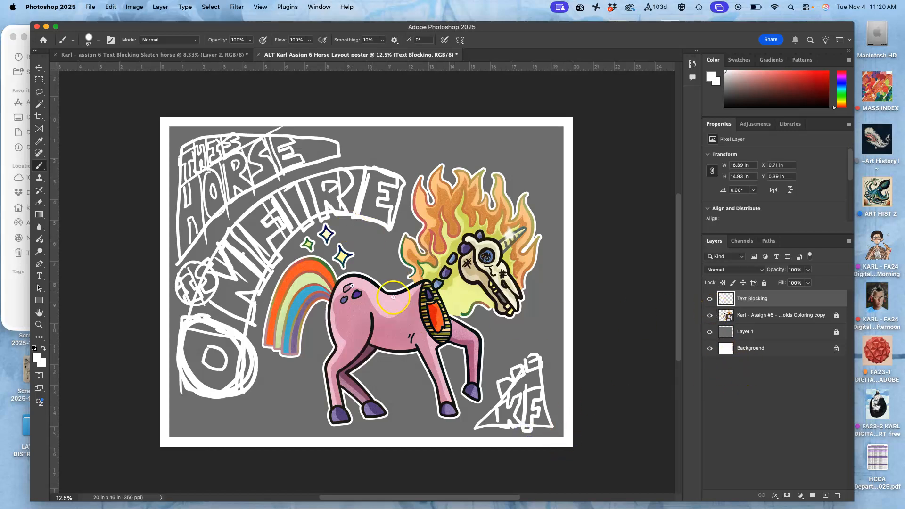
# - Try deleting the lassoed KF triangle from the poster's lower-right corner, and undo the deletion
pyautogui.click(39, 92)
pyautogui.moveTo(535, 331)
pyautogui.mouseDown()
pyautogui.moveTo(431, 432)
pyautogui.moveTo(576, 447)
pyautogui.moveTo(568, 314)
pyautogui.mouseUp()
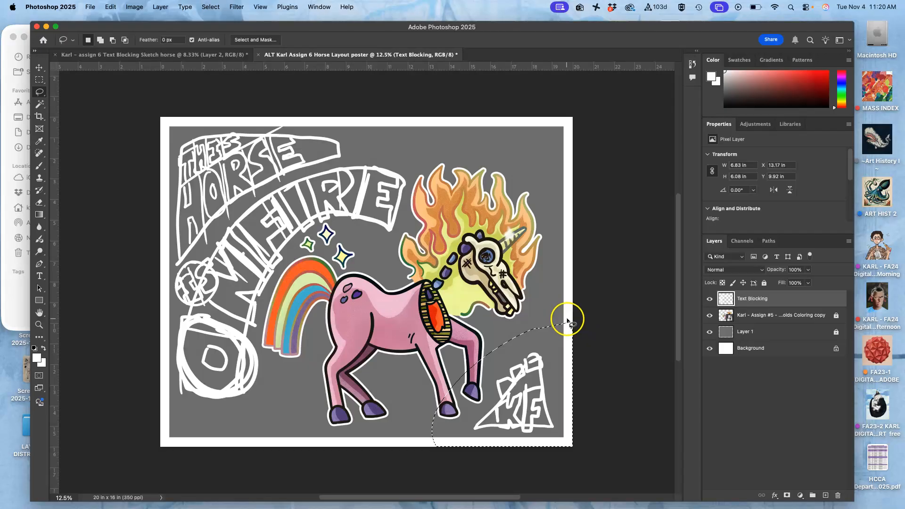
pyautogui.press('Delete')
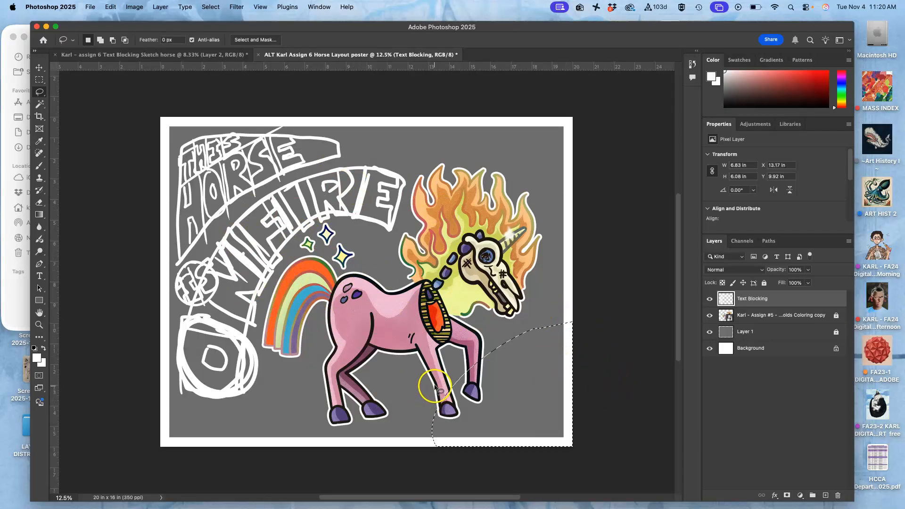
pyautogui.press('super+z')
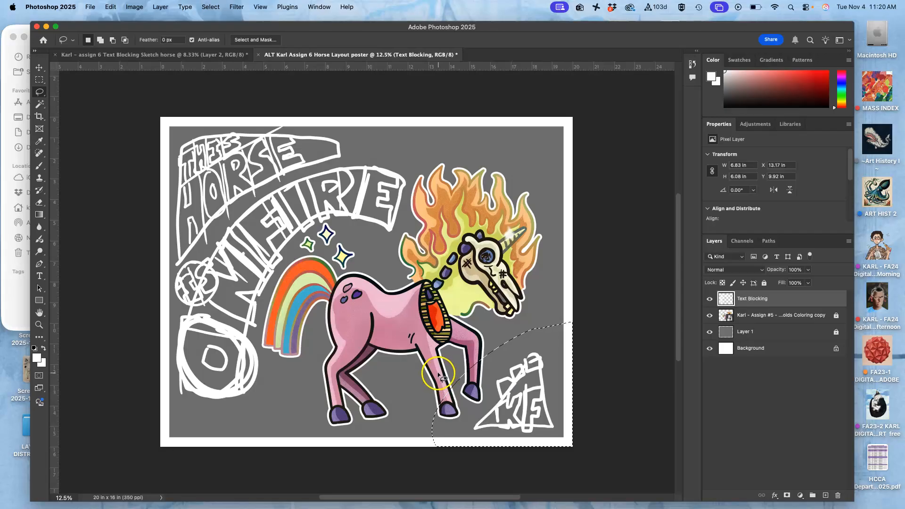
# - Duplicate the unicorn artwork layer, hide the original, and flip the duplicate horizontally
pyautogui.click(750, 317)
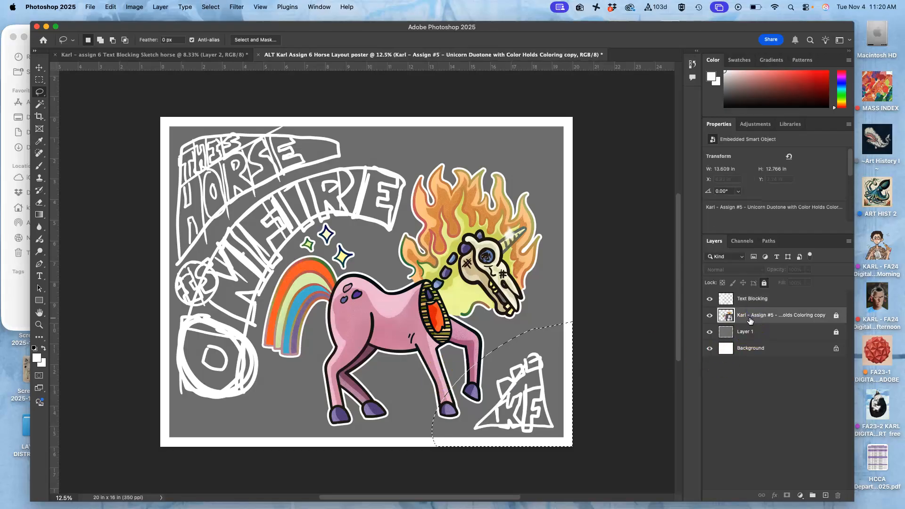
pyautogui.press('super+j')
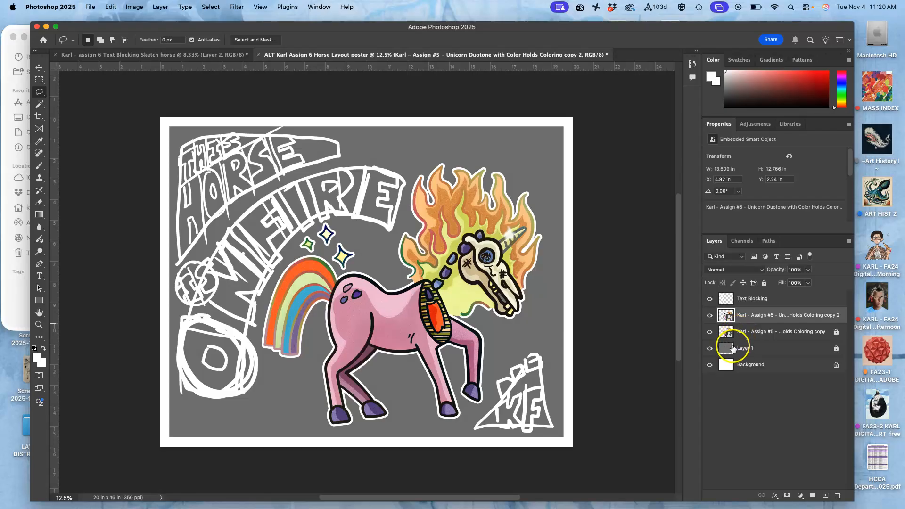
pyautogui.press('super+t')
pyautogui.click(710, 332)
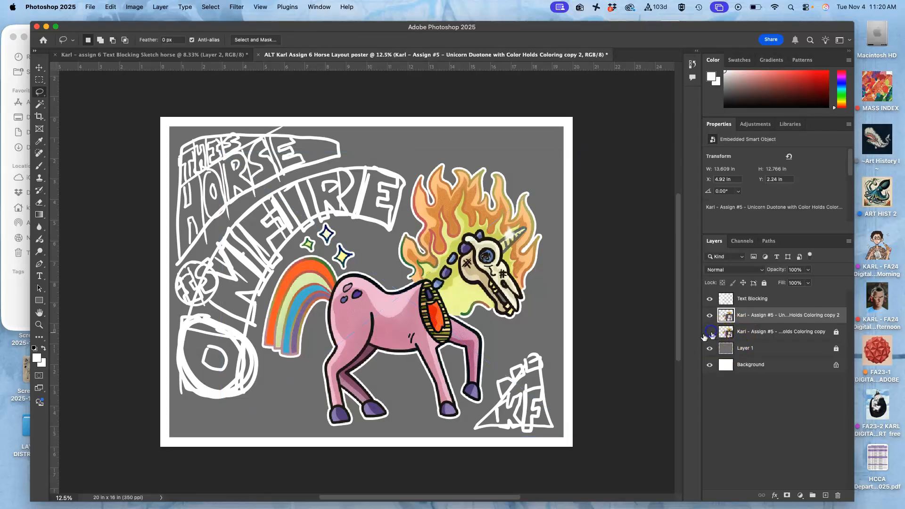
pyautogui.press('super+t')
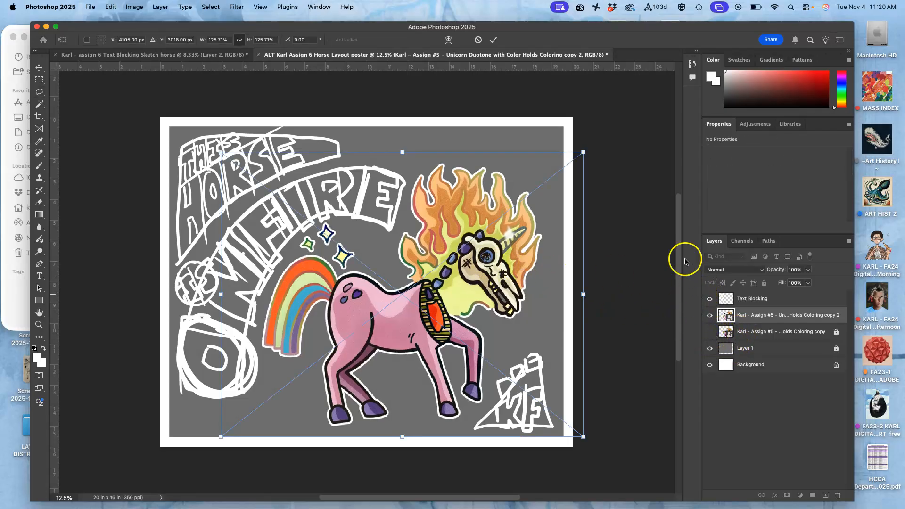
pyautogui.rightClick(488, 284)
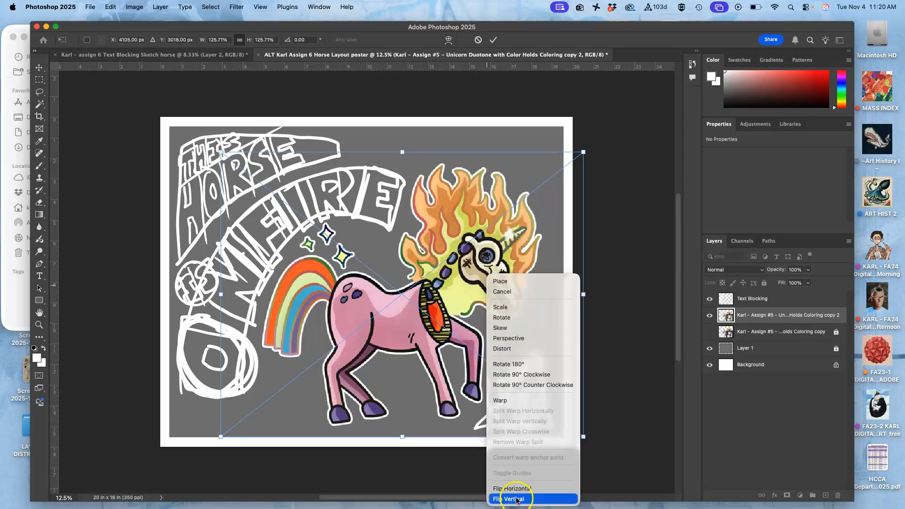
pyautogui.click(516, 489)
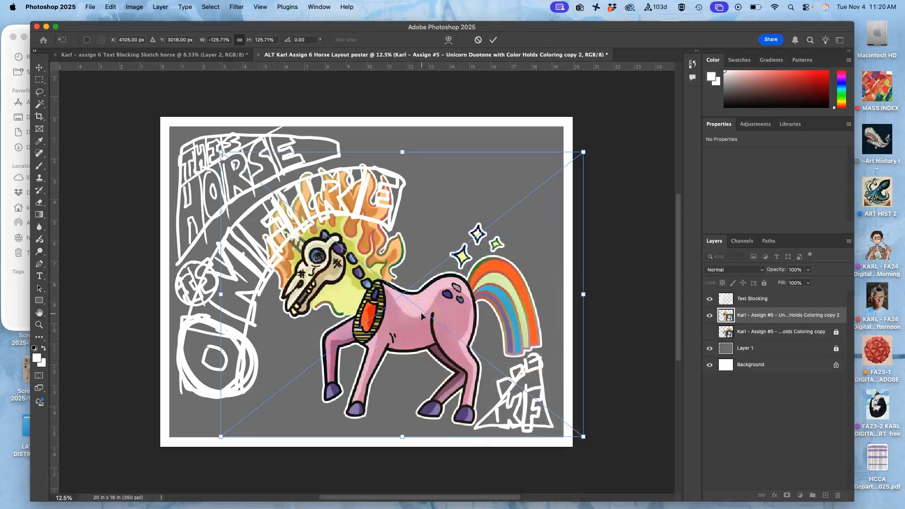
# - Commit the flip, duplicate the Text Blocking layer, and hide the original Text Blocking layer
pyautogui.click(762, 299)
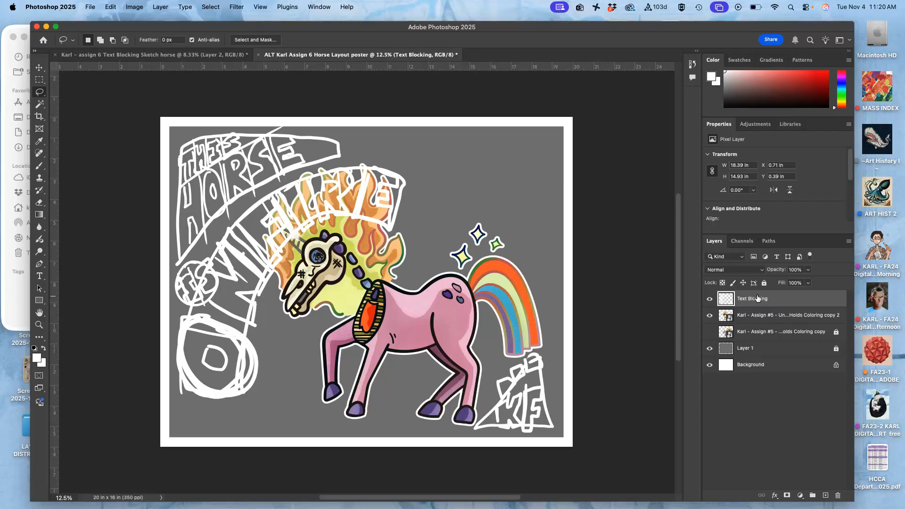
pyautogui.press('super+j')
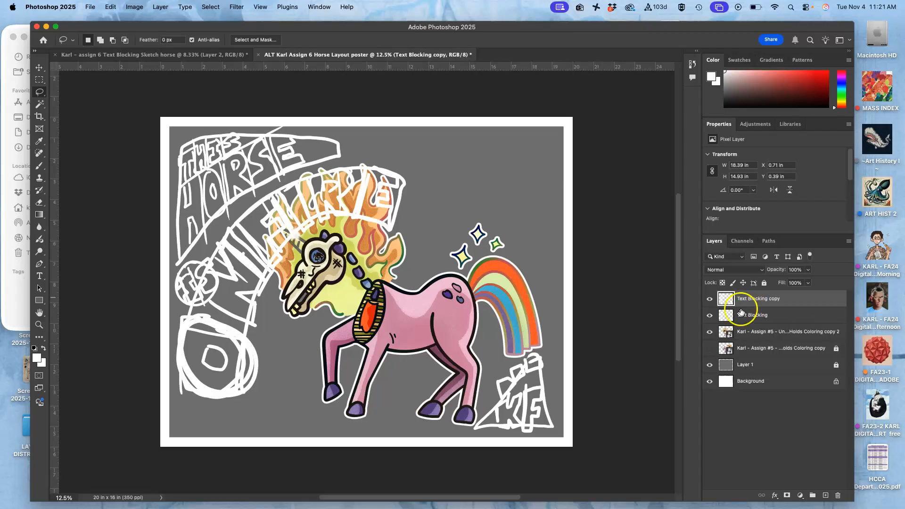
pyautogui.click(709, 315)
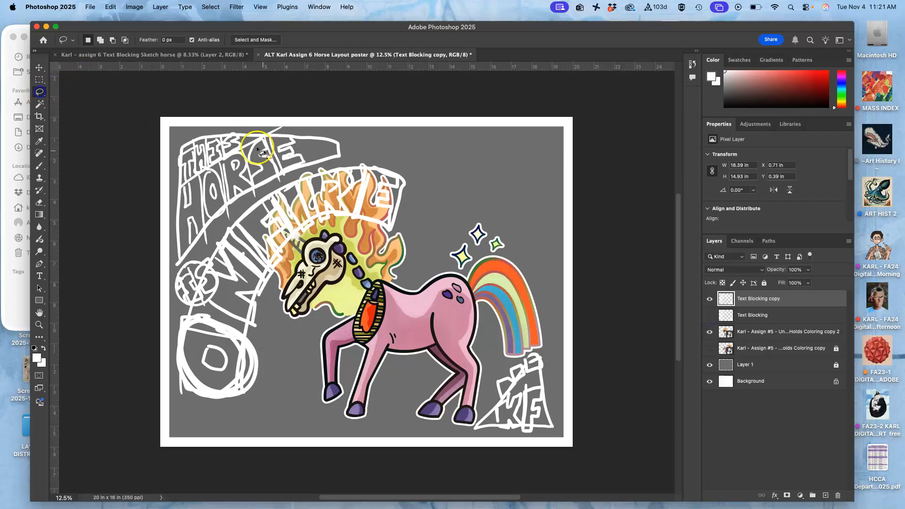
# - Lasso the FIRE lettering on the Text Blocking copy and move it to the poster's upper-right area
pyautogui.moveTo(243, 202); pyautogui.dragTo(243, 202)
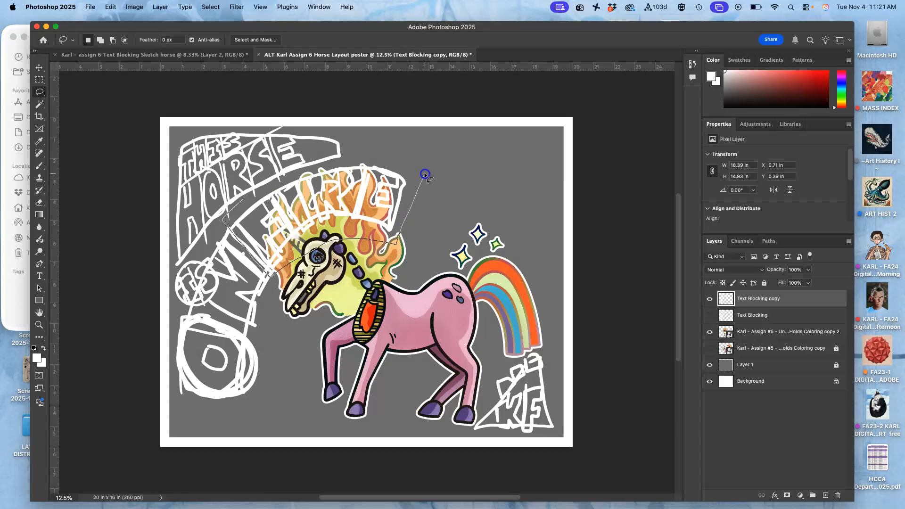
pyautogui.moveTo(252, 196); pyautogui.dragTo(251, 198)
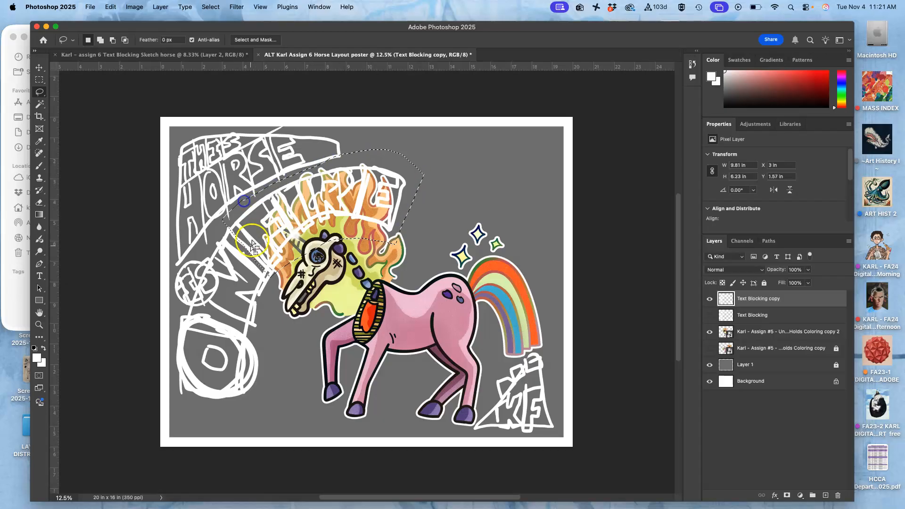
pyautogui.click(39, 67)
pyautogui.moveTo(324, 194); pyautogui.dragTo(466, 175)
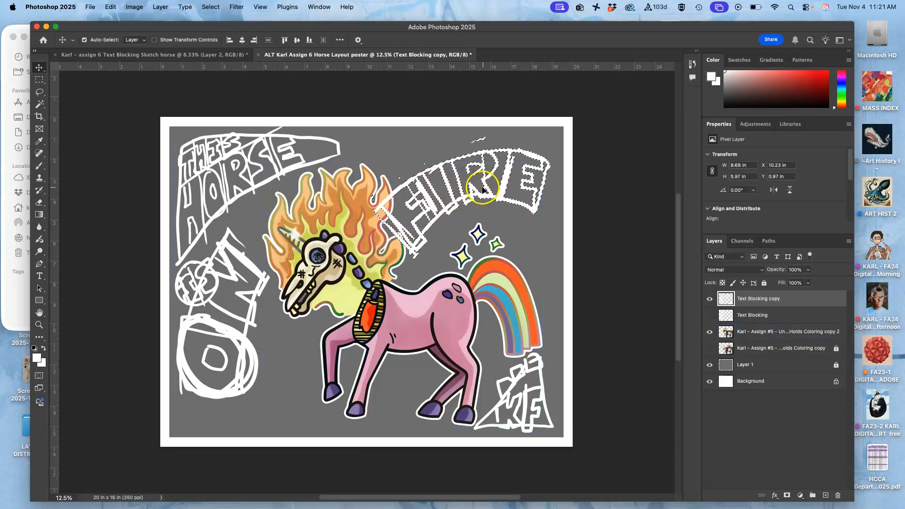
# - Rotate the selected FIRE lettering about 37 degrees clockwise so it arches over the rainbow tail, and commit the transform
pyautogui.press('super+t')
pyautogui.moveTo(564, 165); pyautogui.dragTo(539, 221)
pyautogui.moveTo(563, 270); pyautogui.dragTo(566, 260)
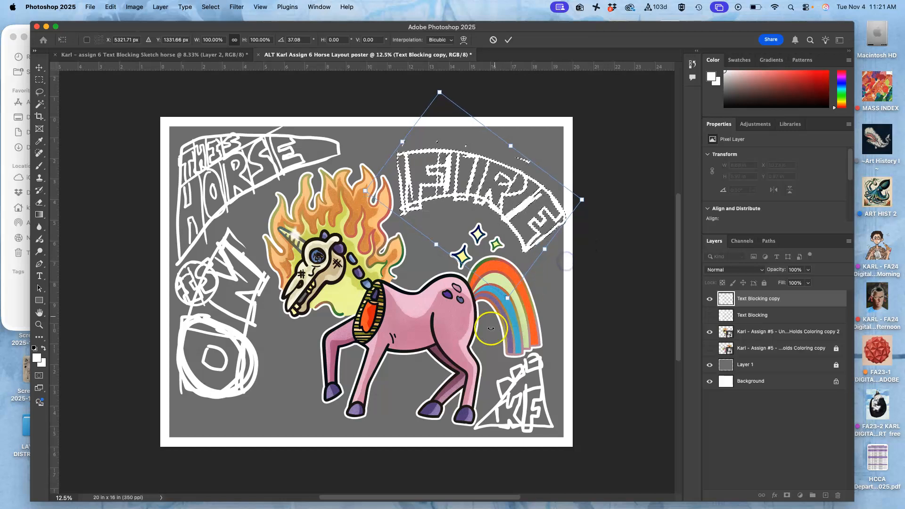
pyautogui.press('Return')
pyautogui.click(528, 397)
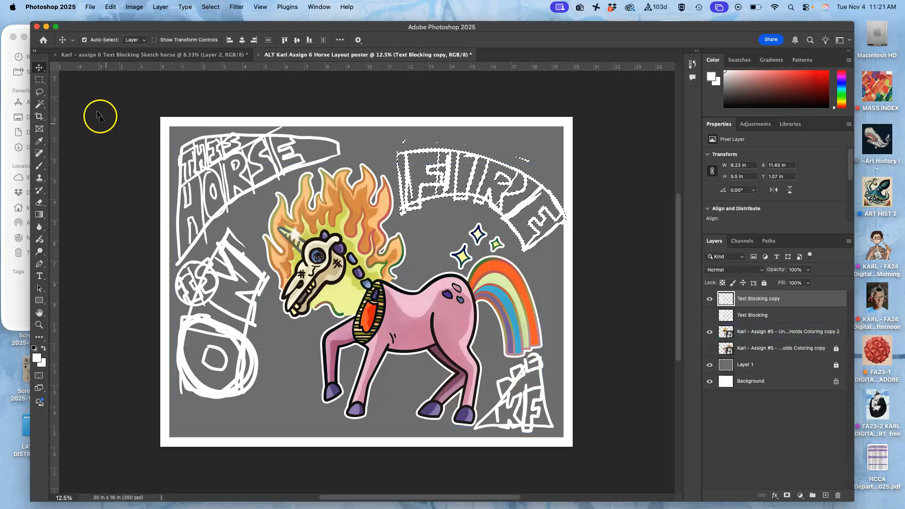
# - Lasso the KF triangle, scale it to about 62%, and place it in the poster's lower-right corner, clear of the tail
pyautogui.click(40, 91)
pyautogui.moveTo(550, 348)
pyautogui.mouseDown()
pyautogui.moveTo(474, 377)
pyautogui.moveTo(547, 451)
pyautogui.moveTo(571, 401)
pyautogui.moveTo(570, 374)
pyautogui.moveTo(555, 351)
pyautogui.mouseUp()
pyautogui.hotkey('ctrl', 't')
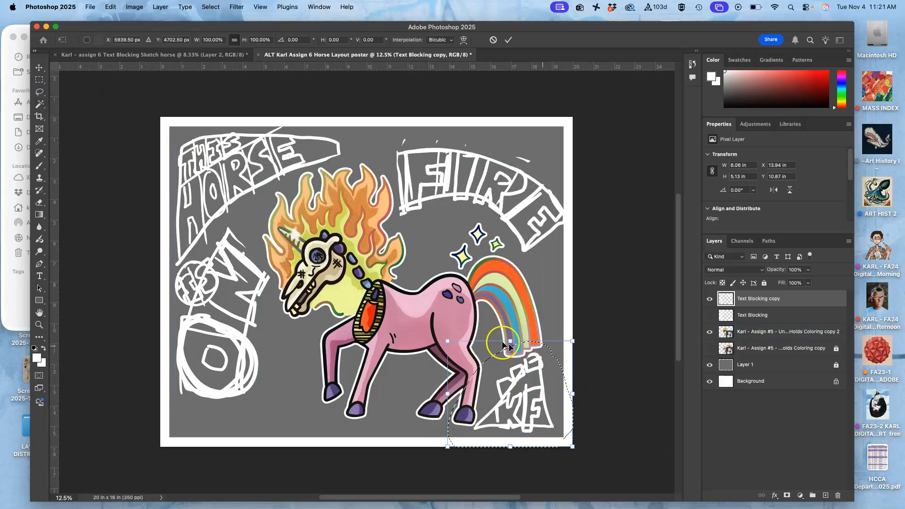
pyautogui.moveTo(446, 340); pyautogui.dragTo(497, 385)
pyautogui.moveTo(545, 425); pyautogui.dragTo(532, 410)
pyautogui.click(546, 366)
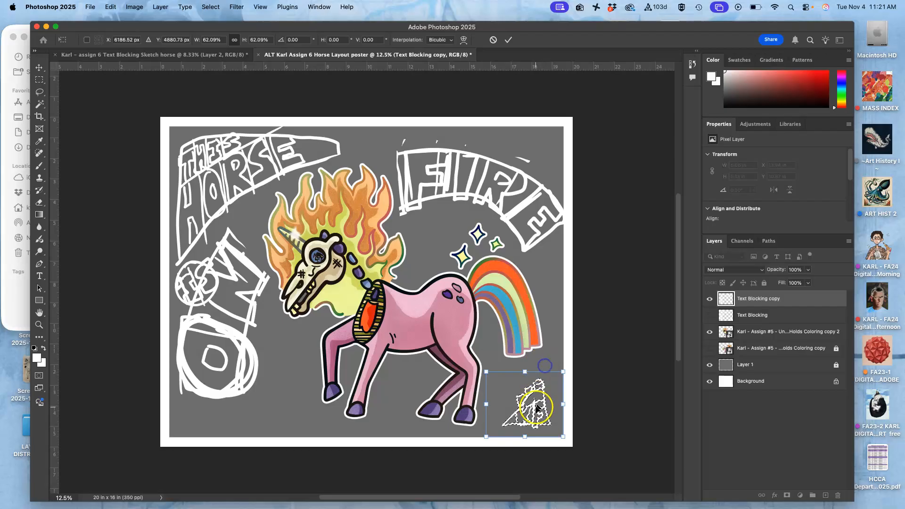
pyautogui.press('Return')
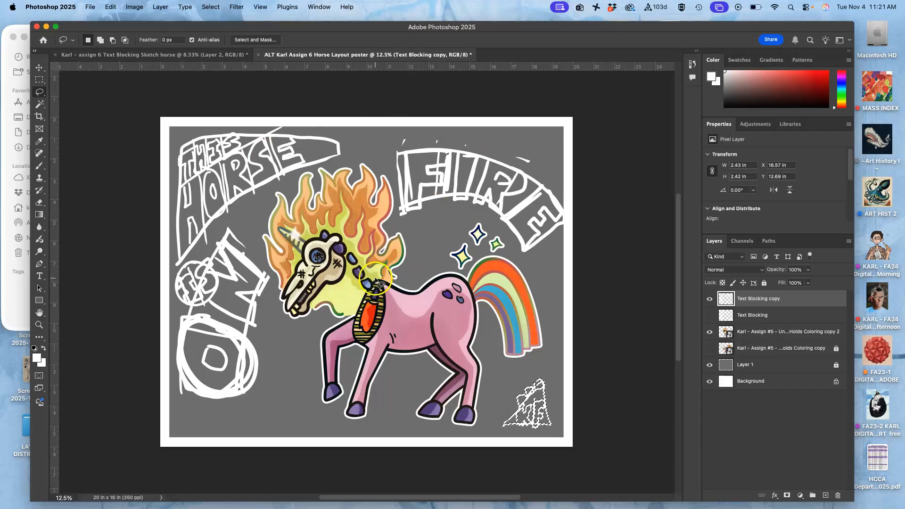
# - Switch to Chrome, review the text-blocking sketch example in the Assignment #6 (Text & Poster Design) discussion, and return to Photoshop
pyautogui.click(3, 95)
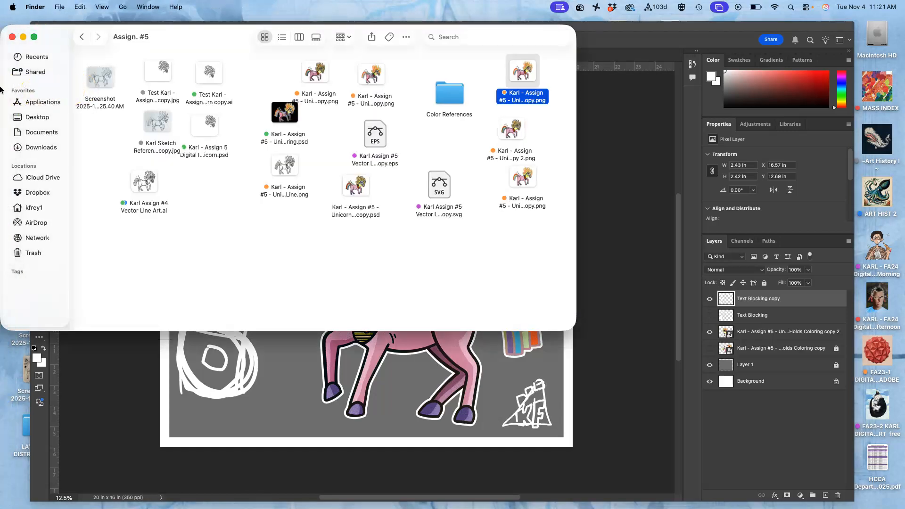
pyautogui.click(12, 87)
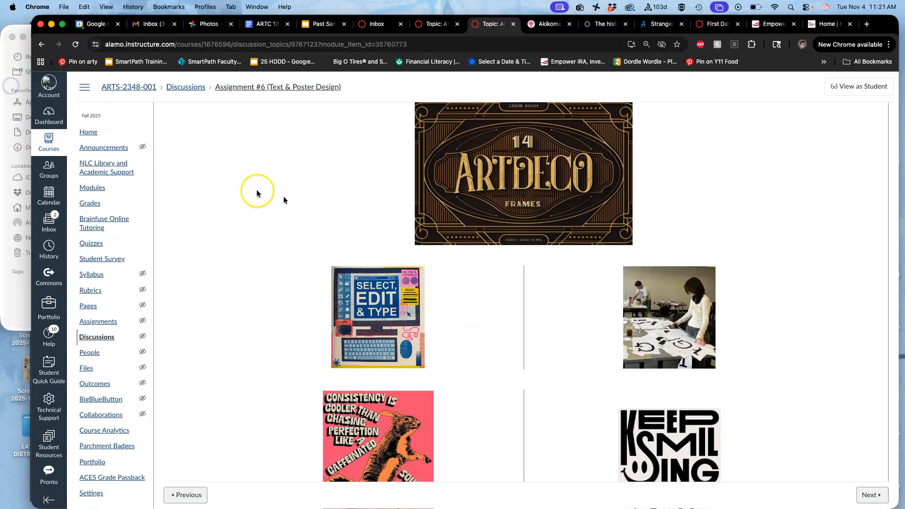
pyautogui.scroll(-10, 418, 139)
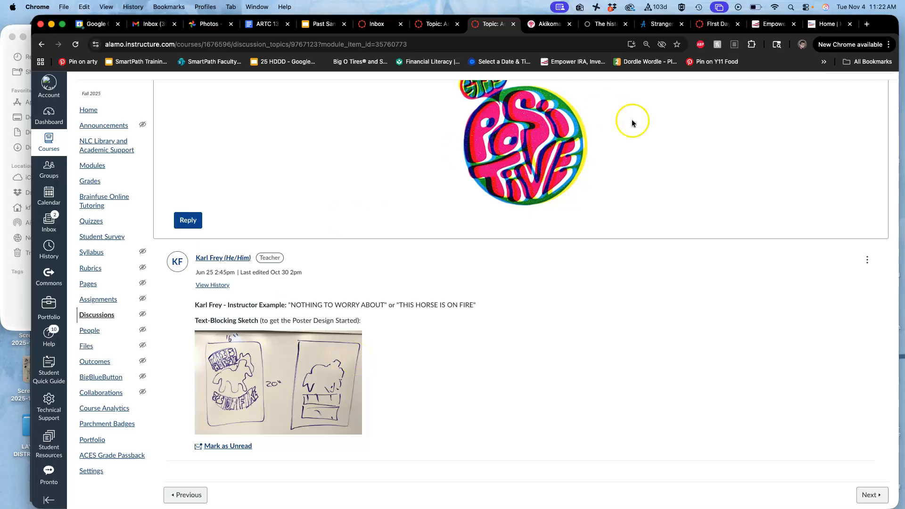
pyautogui.moveTo(881, 18); pyautogui.dragTo(868, 211)
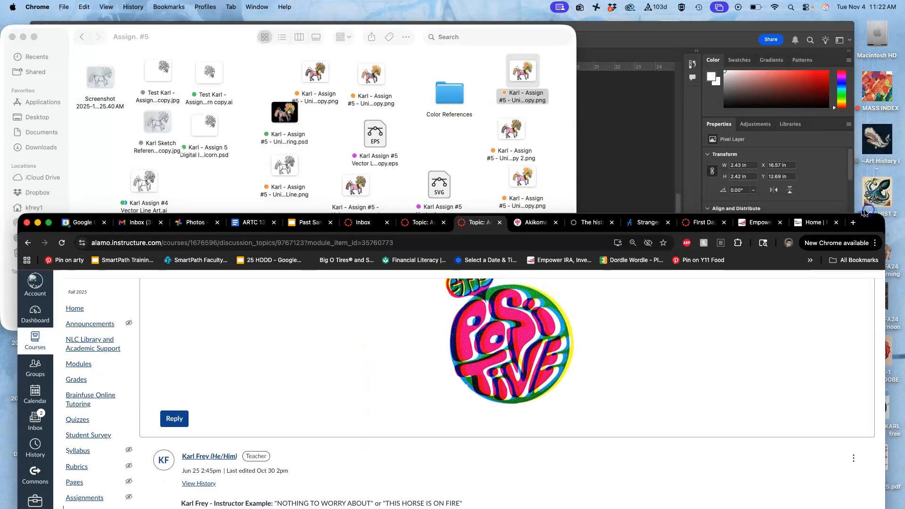
pyautogui.click(596, 153)
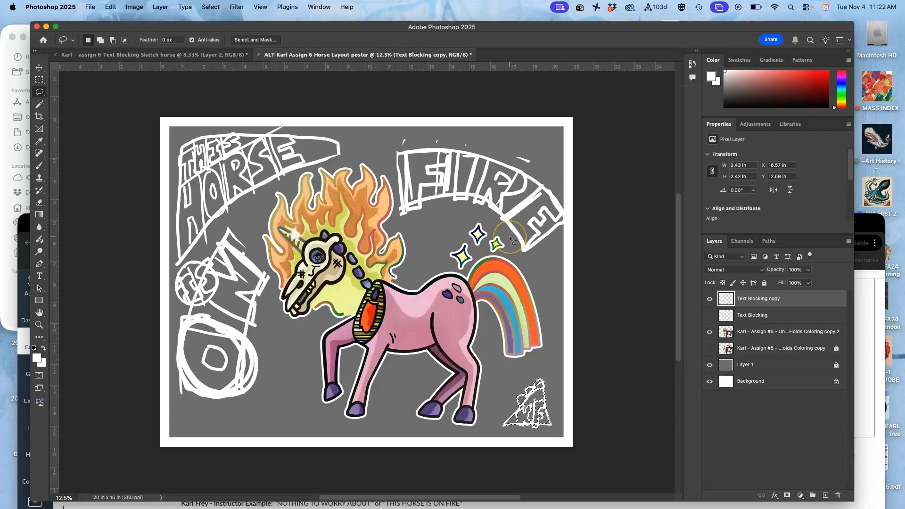
# - Compare both layouts by alternating visibility between the original unicorn and Text Blocking layers and their copies, ending with only the copies shown
pyautogui.click(708, 348)
pyautogui.click(710, 315)
pyautogui.click(709, 299)
pyautogui.click(709, 331)
pyautogui.click(718, 415)
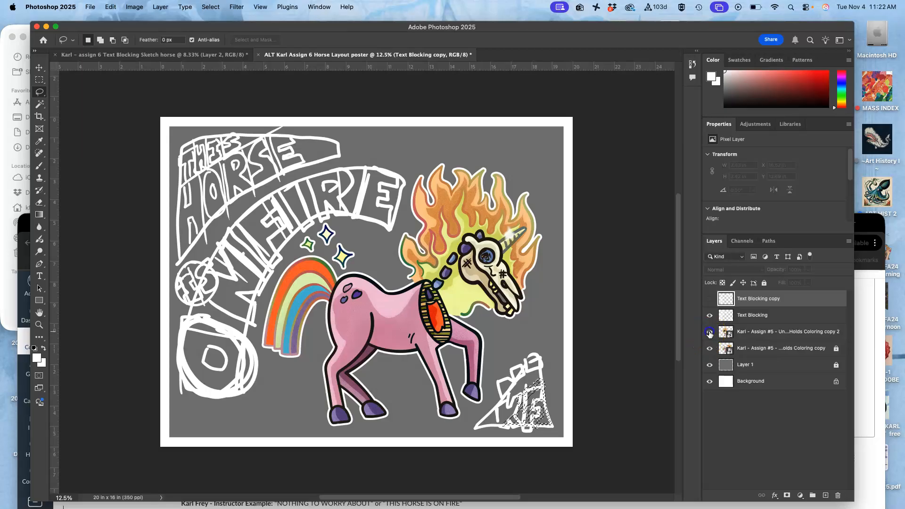
pyautogui.click(709, 332)
pyautogui.click(710, 299)
pyautogui.click(710, 316)
pyautogui.click(710, 349)
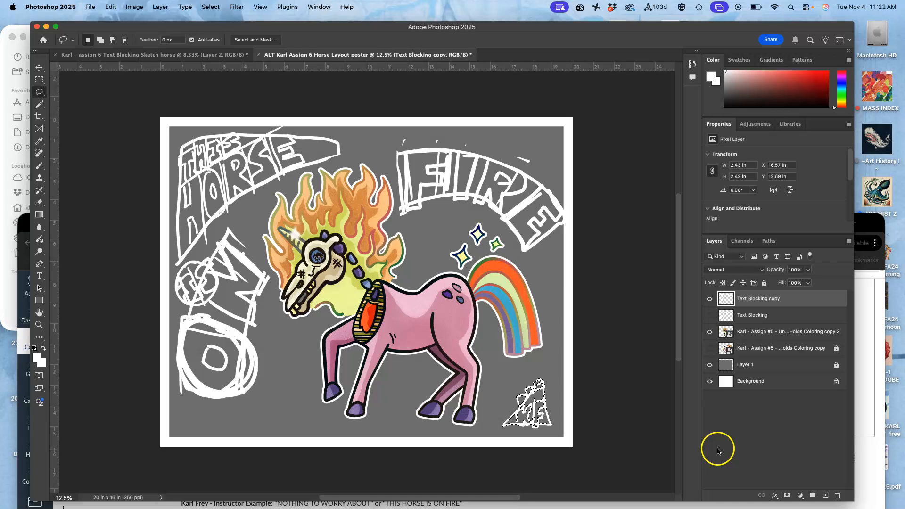
pyautogui.click(710, 349)
pyautogui.click(709, 316)
pyautogui.click(709, 332)
pyautogui.click(709, 299)
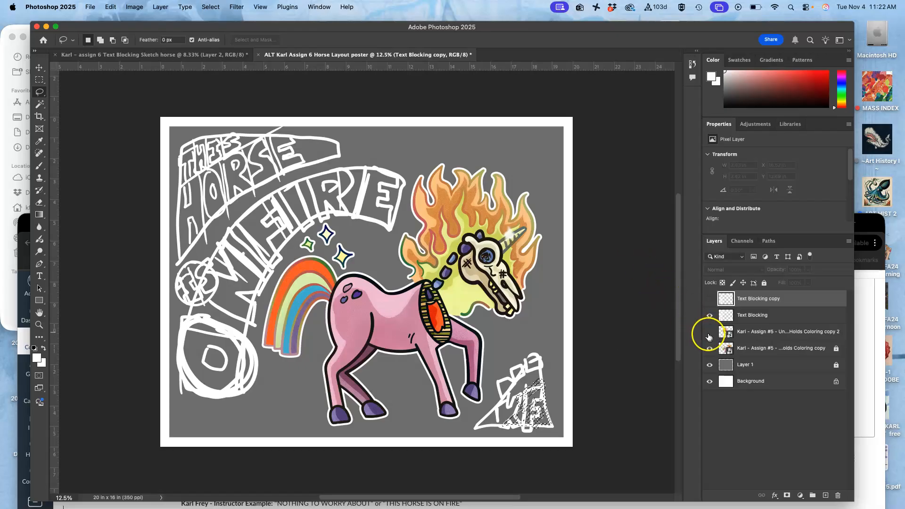
pyautogui.click(710, 332)
pyautogui.click(710, 298)
pyautogui.click(710, 315)
pyautogui.click(710, 348)
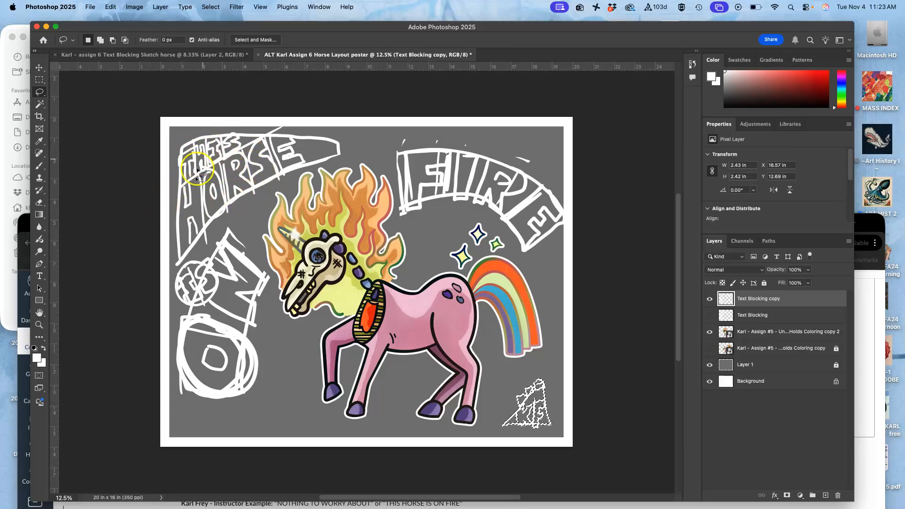
# - Switch to the portrait Text Blocking Sketch horse document and show its Layer 1 background and the unicorn artwork layer
pyautogui.click(194, 56)
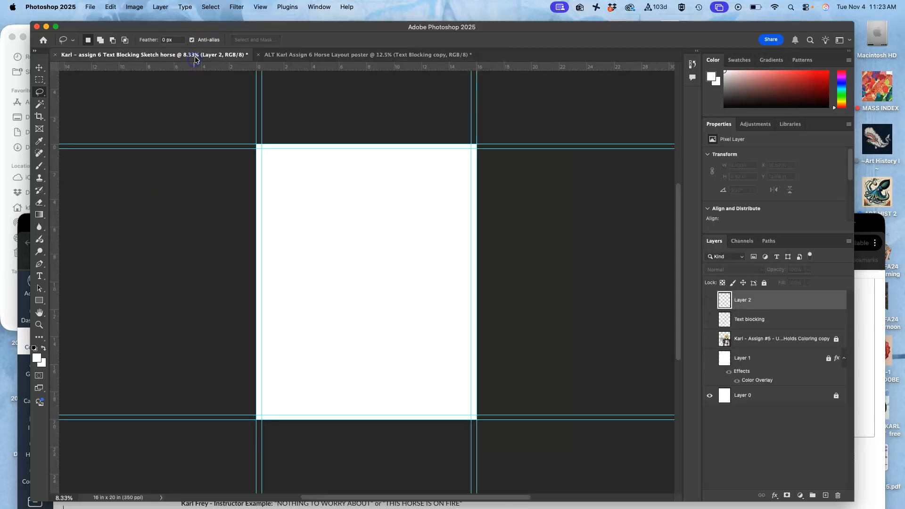
pyautogui.click(710, 359)
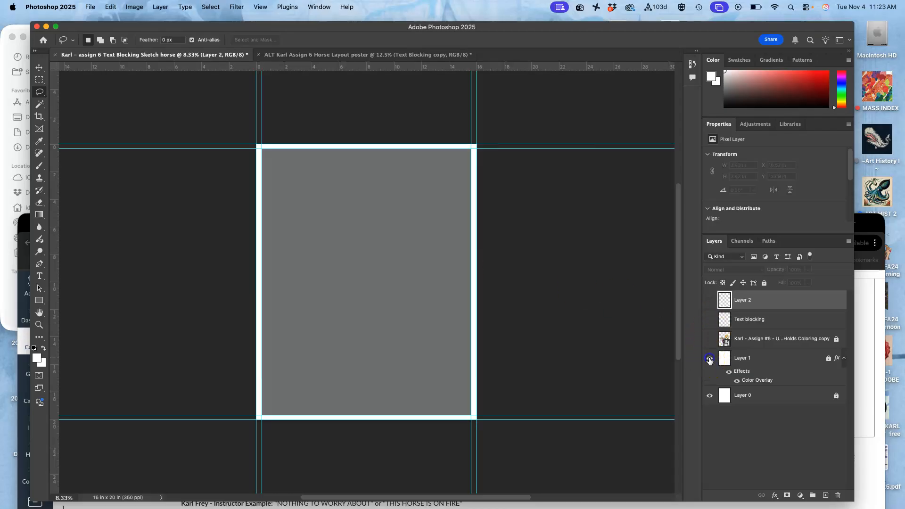
pyautogui.click(710, 339)
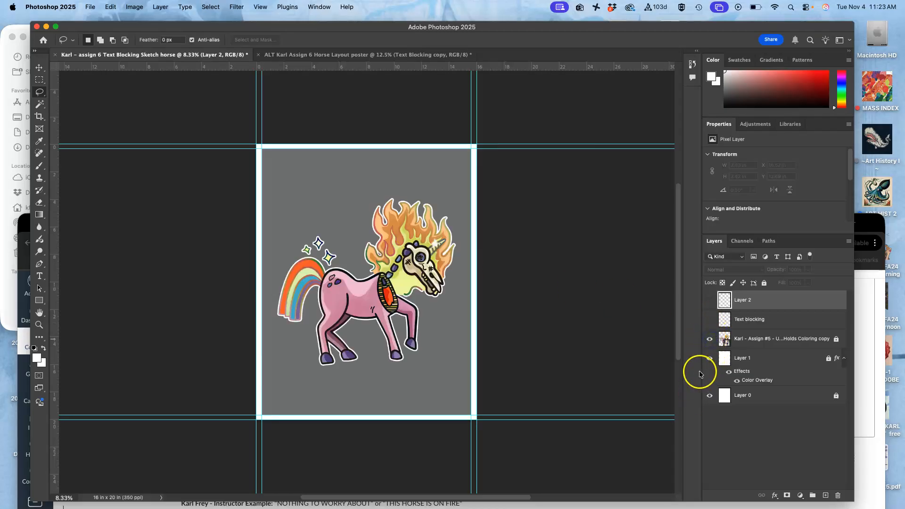
# - Preview the Text blocking and Layer 2 sketches over the unicorn, ending with both layers hidden
pyautogui.click(710, 320)
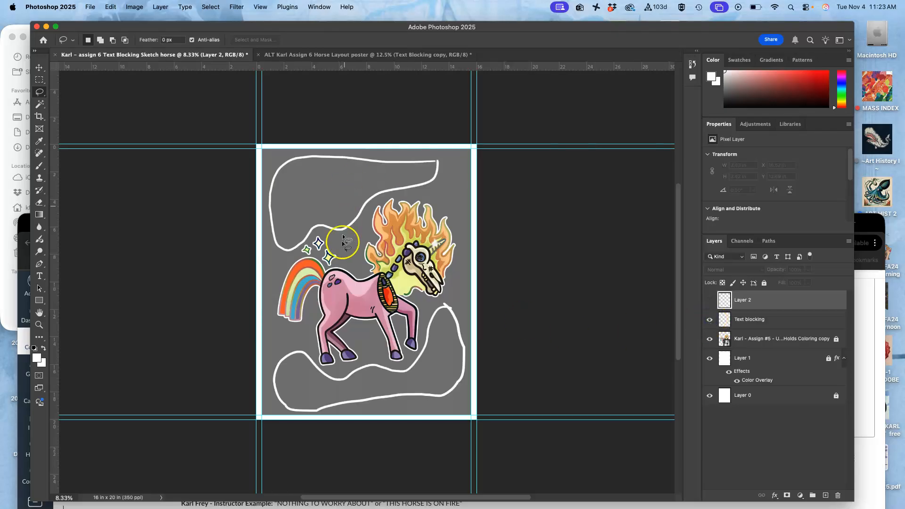
pyautogui.click(709, 301)
pyautogui.click(710, 300)
pyautogui.click(710, 319)
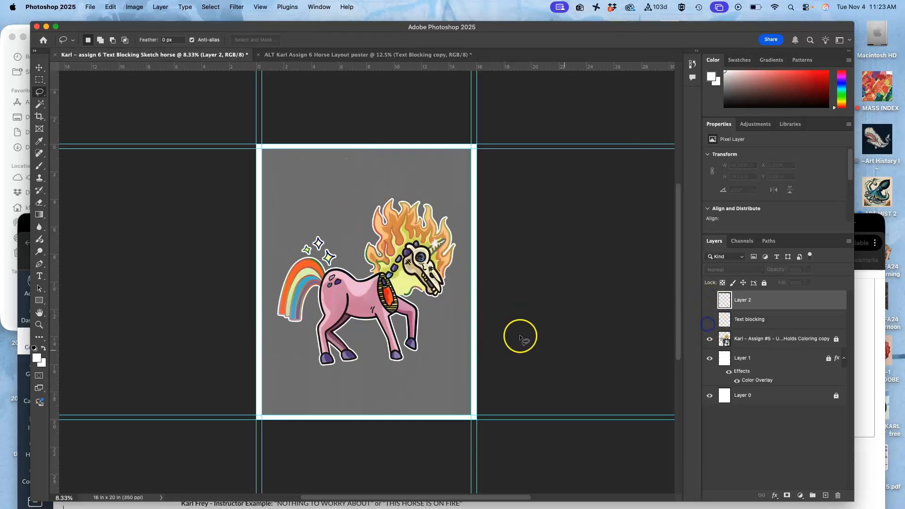
# - Lasso the THIS HORSE lettering in the ALT horse layout poster and copy it into the portrait Text Blocking Sketch document
pyautogui.click(297, 56)
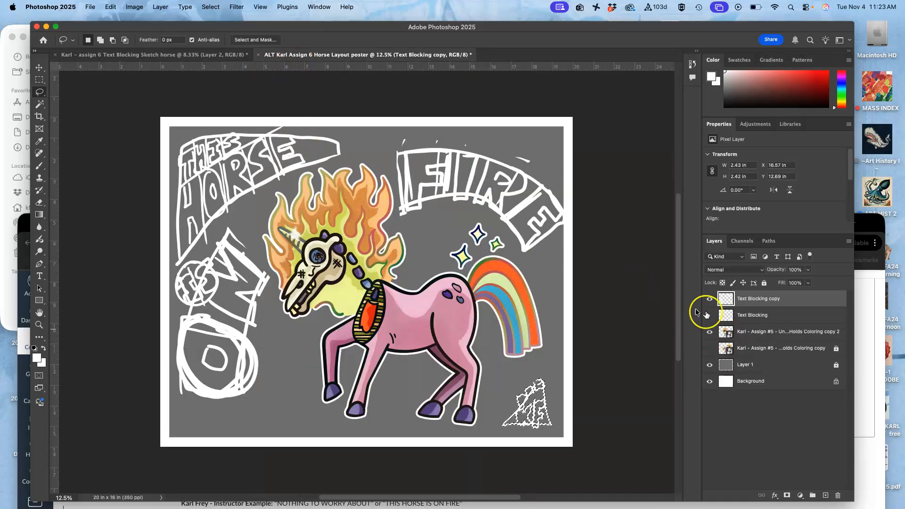
pyautogui.click(349, 127)
pyautogui.moveTo(345, 164); pyautogui.dragTo(263, 210)
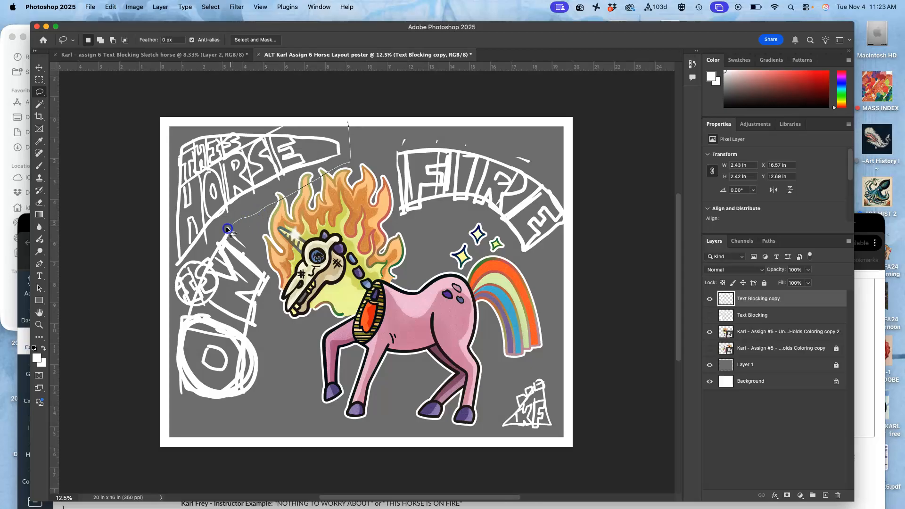
pyautogui.moveTo(137, 259)
pyautogui.mouseDown()
pyautogui.moveTo(113, 152)
pyautogui.moveTo(225, 100)
pyautogui.moveTo(335, 105)
pyautogui.mouseUp()
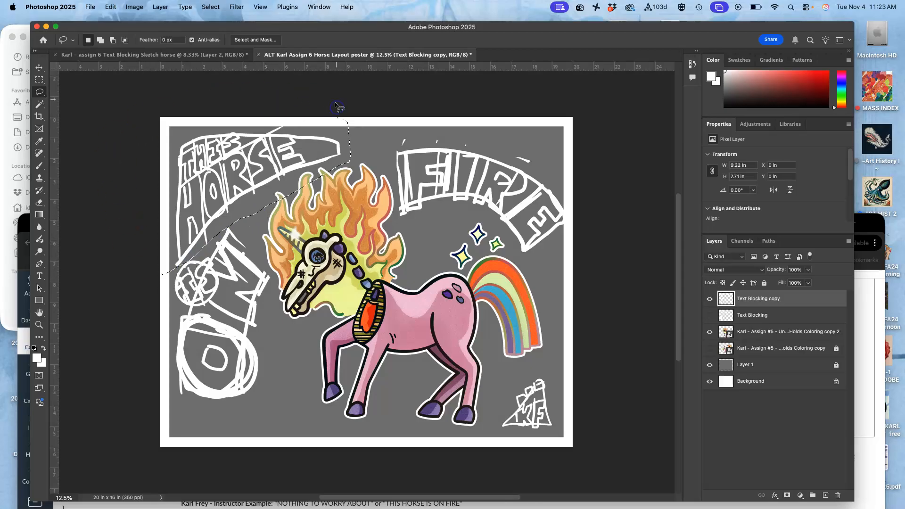
pyautogui.click(217, 54)
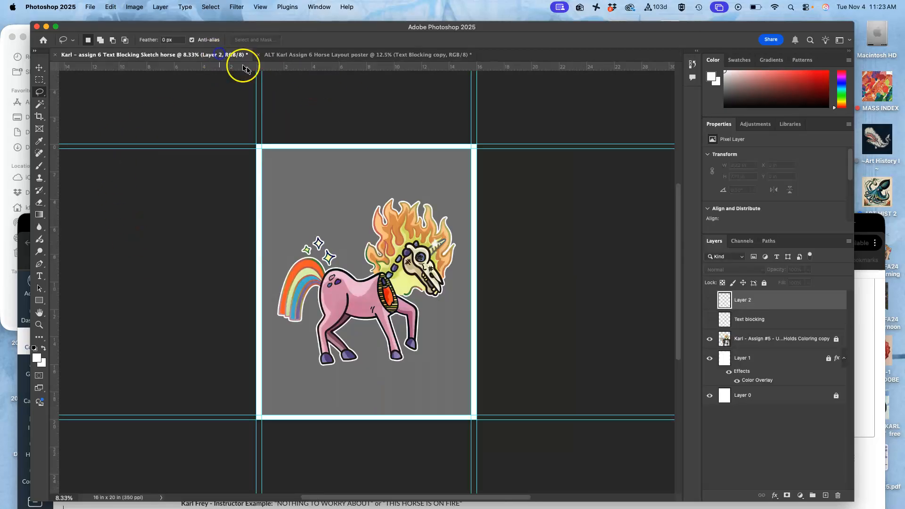
pyautogui.press('cmd+v')
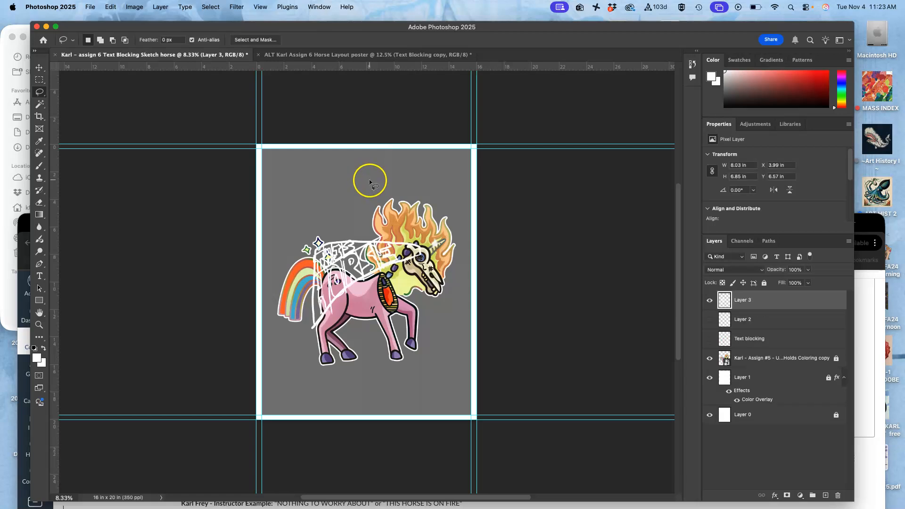
# - Move the pasted THIS HORSE lettering to the portrait poster's upper-left area and scale it to about 131%
pyautogui.click(39, 67)
pyautogui.moveTo(340, 222)
pyautogui.mouseDown()
pyautogui.moveTo(338, 247)
pyautogui.moveTo(298, 171)
pyautogui.mouseUp()
pyautogui.press('super+t')
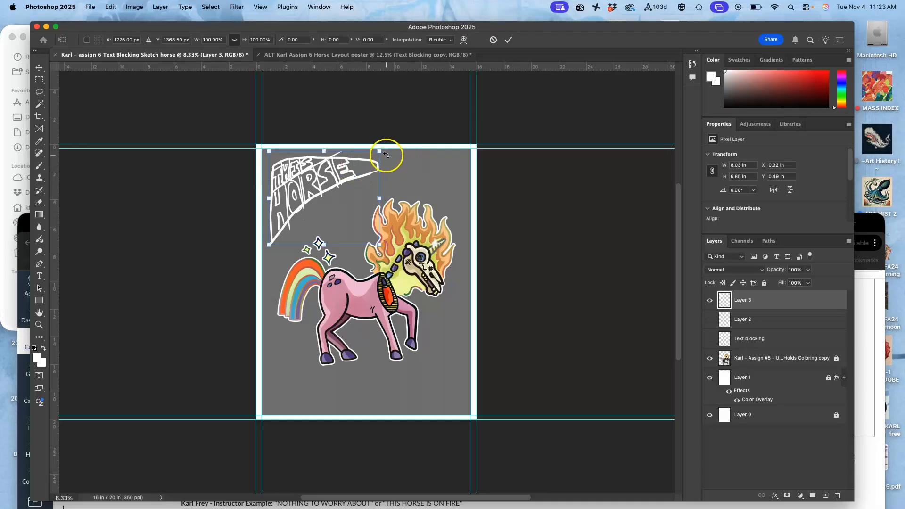
pyautogui.moveTo(380, 149); pyautogui.dragTo(412, 123)
pyautogui.moveTo(368, 165); pyautogui.dragTo(369, 193)
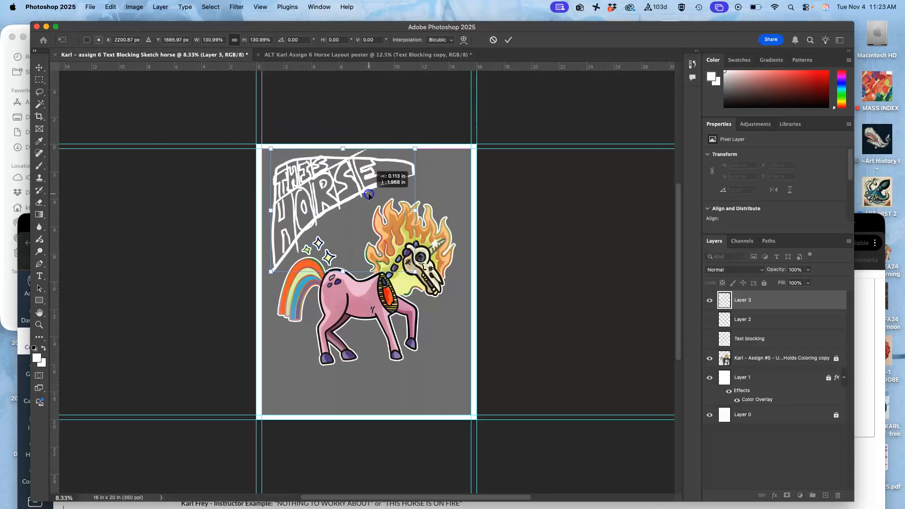
# - Distort the THIS HORSE lettering by pulling its right-hand corners outward, stretching it to about 13 in wide above the unicorn
pyautogui.rightClick(397, 219)
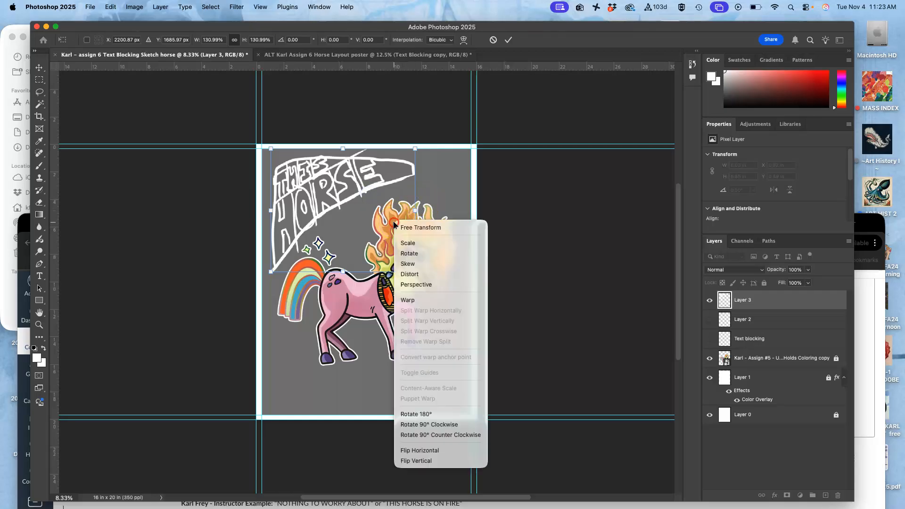
pyautogui.click(412, 274)
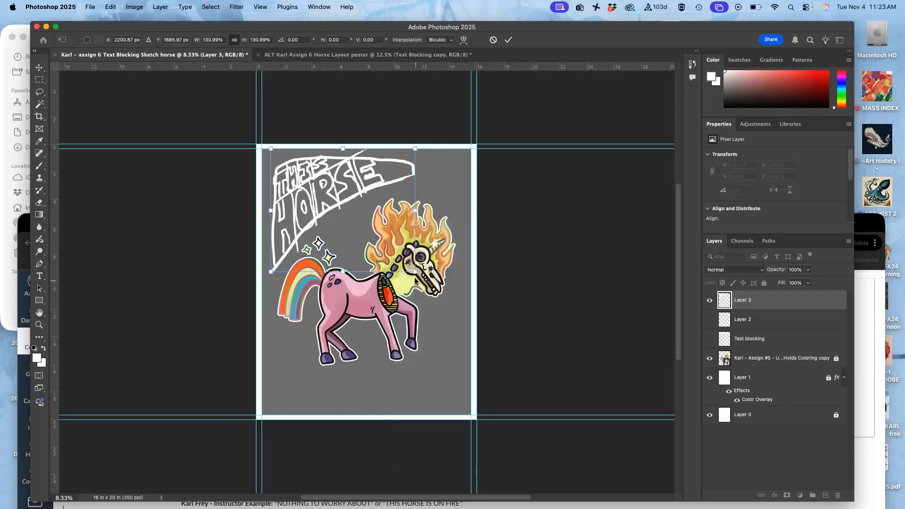
pyautogui.moveTo(415, 271); pyautogui.dragTo(418, 282)
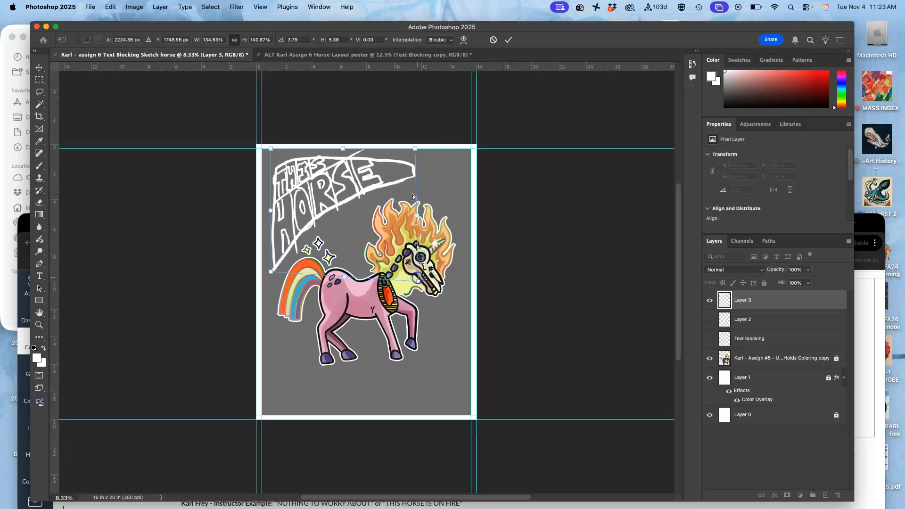
pyautogui.moveTo(415, 149); pyautogui.dragTo(457, 137)
pyautogui.press('Return')
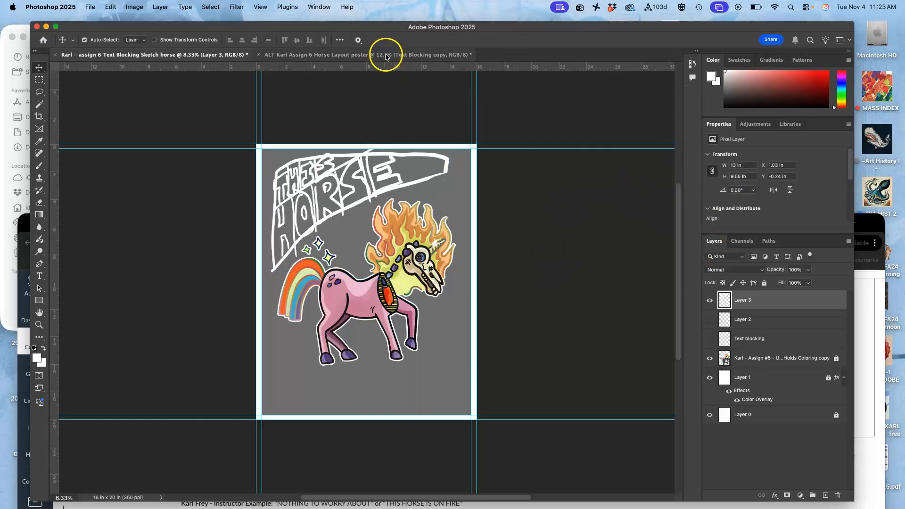
# - Compare the blocking layers, leave only the Text blocking sketch shown with Layer 2 and Layer 3 hidden, and activate the Brush tool
pyautogui.click(710, 320)
pyautogui.click(720, 320)
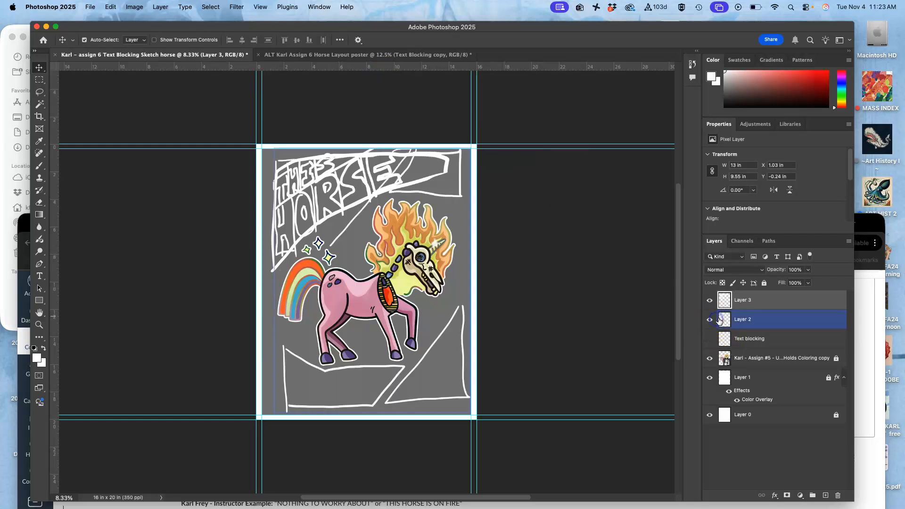
pyautogui.click(747, 304)
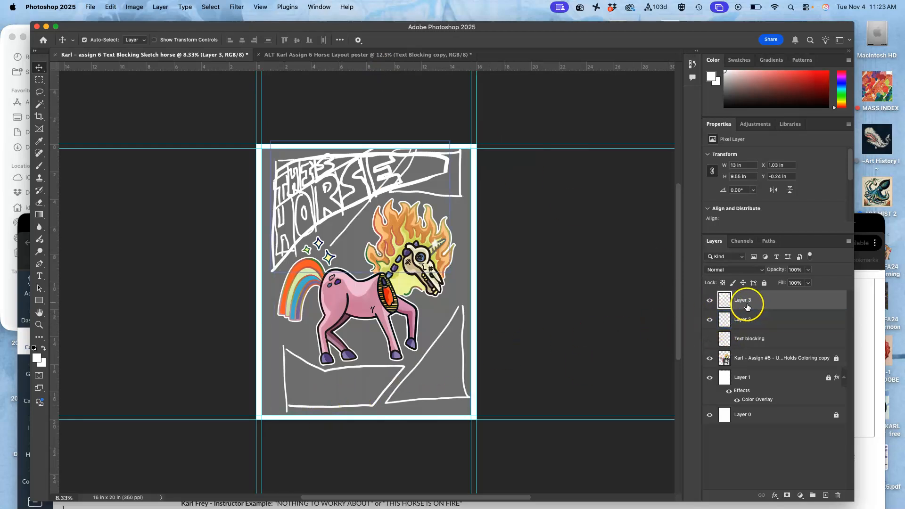
pyautogui.click(710, 338)
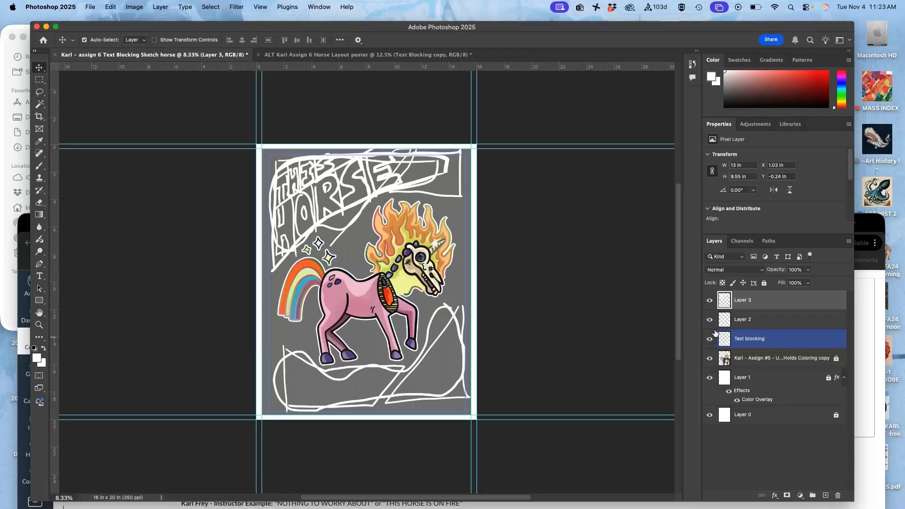
pyautogui.click(710, 319)
pyautogui.click(710, 297)
pyautogui.click(711, 320)
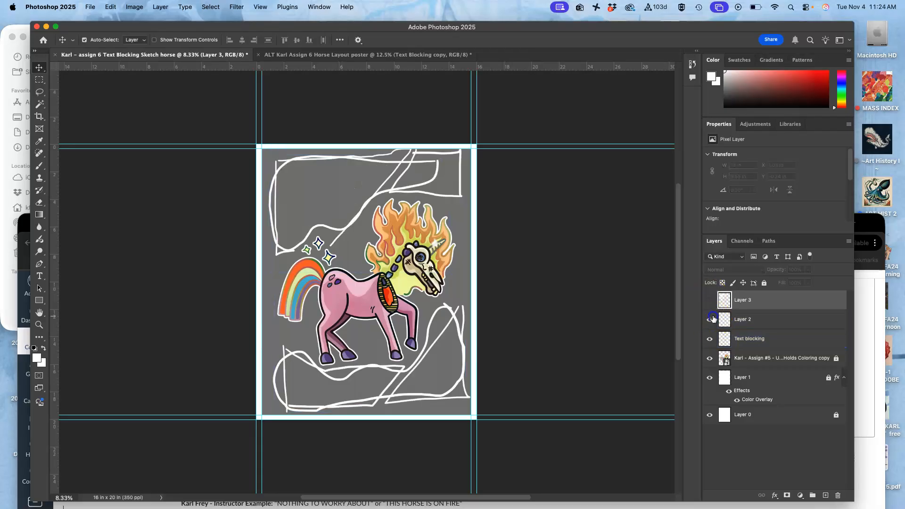
pyautogui.click(711, 321)
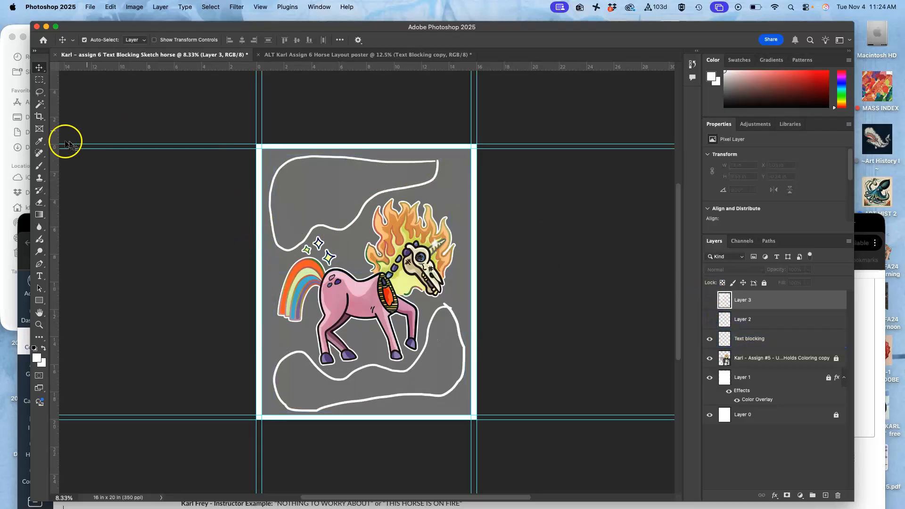
pyautogui.click(40, 167)
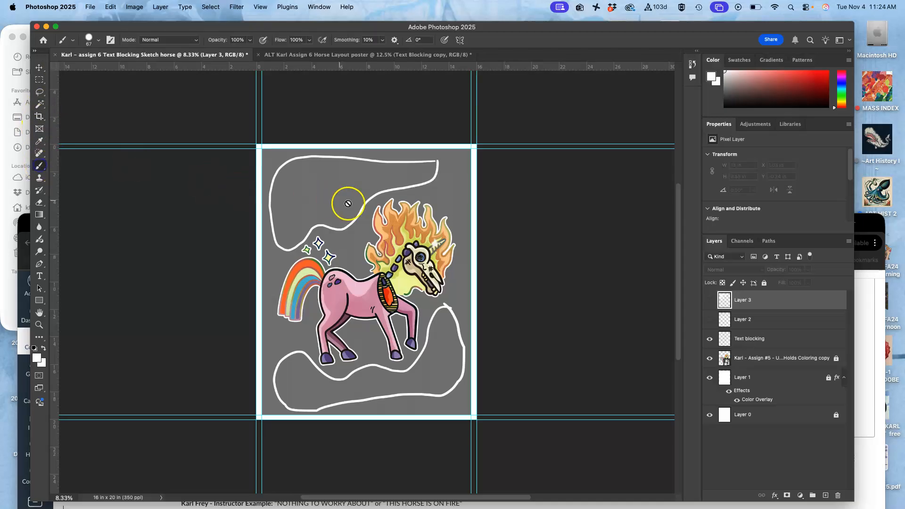
# - Switch to Chrome, review the step-by-step lettering examples that fit words into shapes in the assignment discussion, and return to Photoshop
pyautogui.click(17, 226)
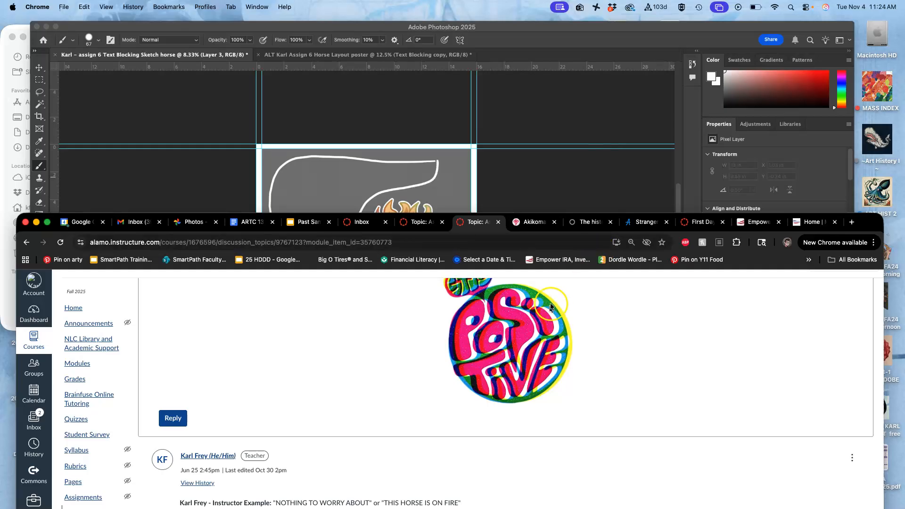
pyautogui.scroll(5, 523, 358)
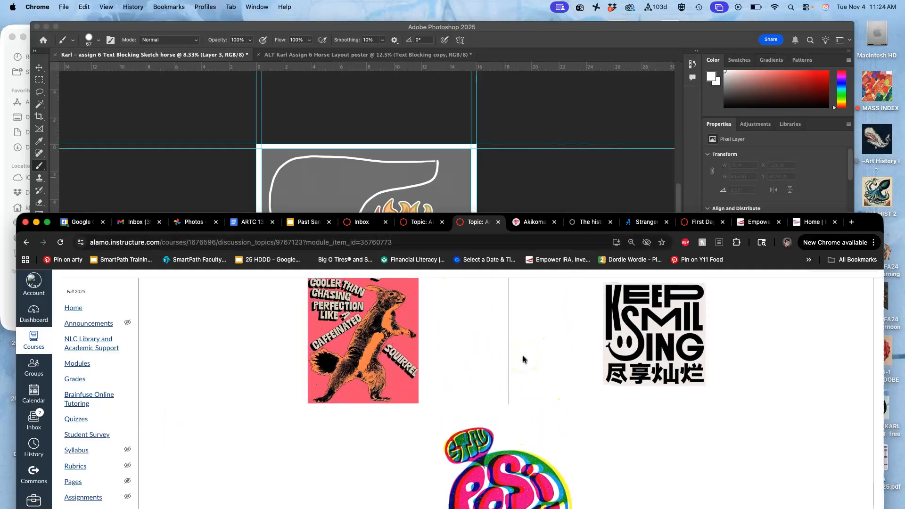
pyautogui.scroll(20, 524, 360)
pyautogui.scroll(-10, 523, 356)
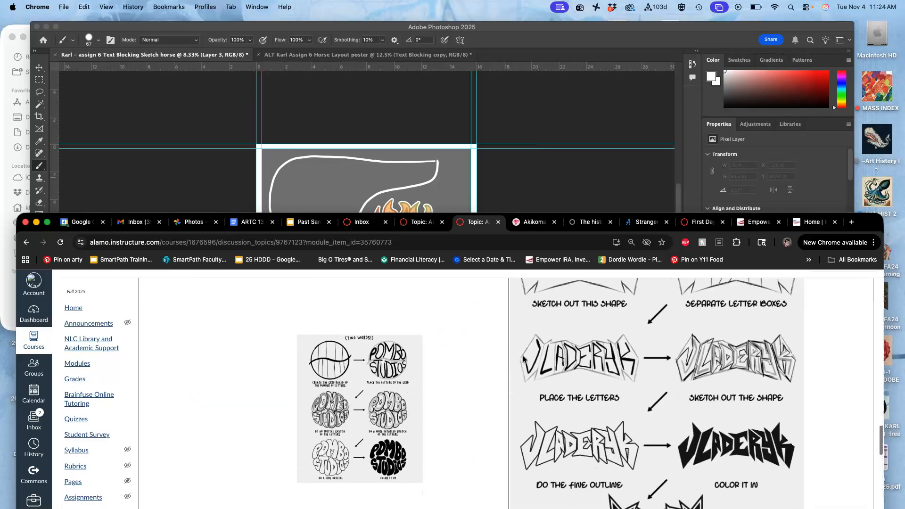
pyautogui.scroll(-1, 523, 359)
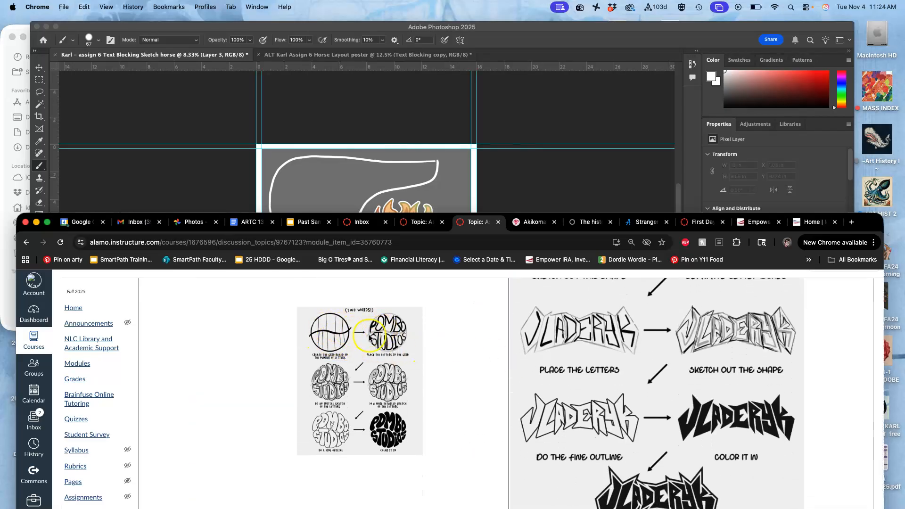
pyautogui.click(505, 139)
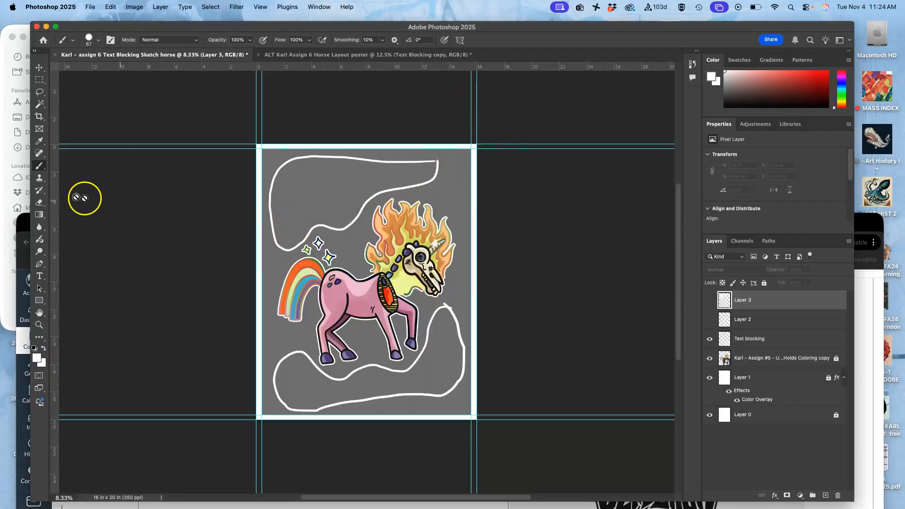
# - On the Text blocking layer, split the upper shape with a curved line and letter dividers, and sketch THIS in its upper band
pyautogui.click(748, 339)
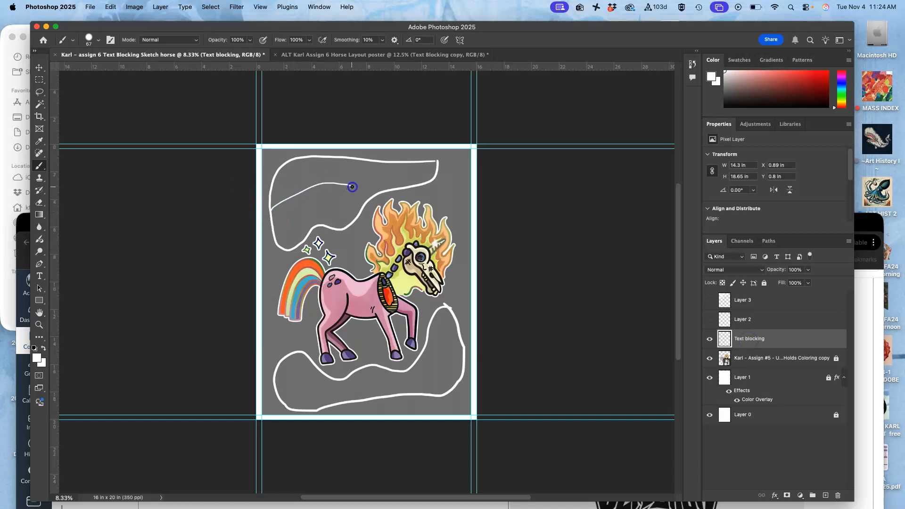
pyautogui.moveTo(369, 162); pyautogui.dragTo(353, 184)
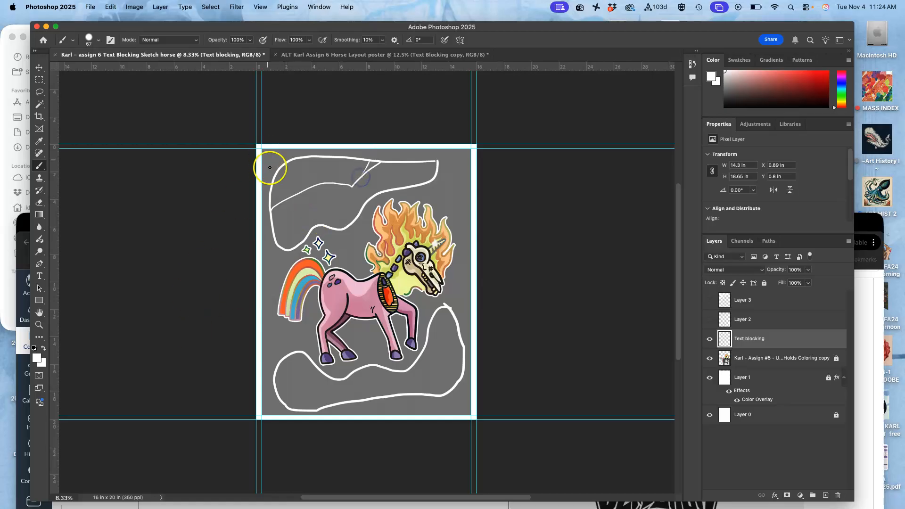
pyautogui.moveTo(292, 165); pyautogui.dragTo(293, 187)
pyautogui.moveTo(313, 156); pyautogui.dragTo(312, 182)
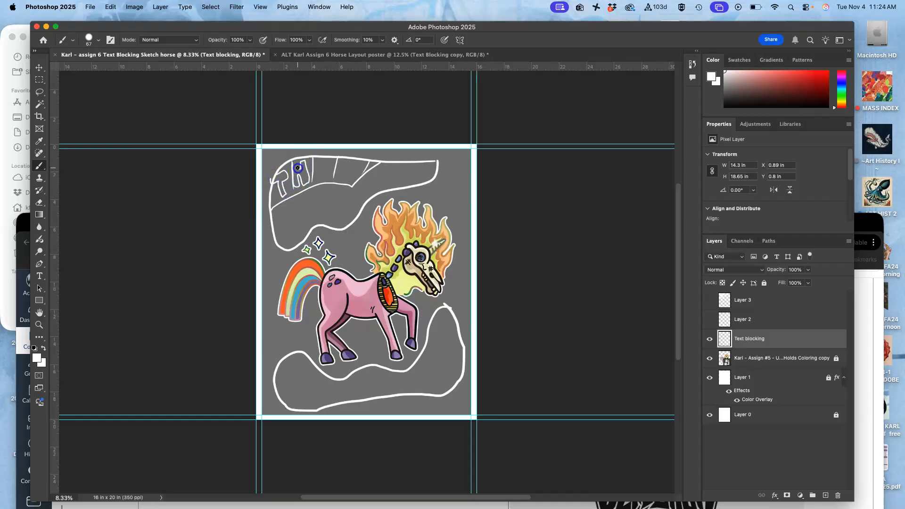
pyautogui.press('super+z')
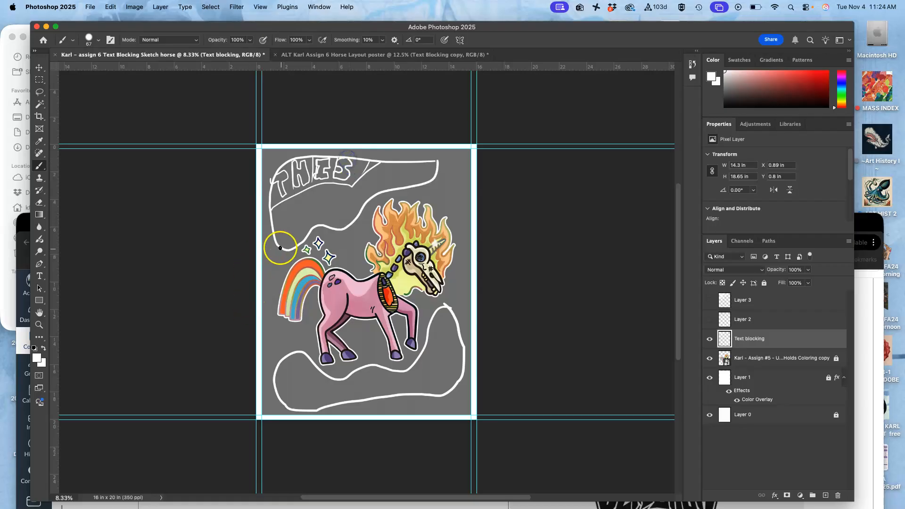
# - Divide the rest of the upper blocking shape into letter sections and sketch the outlined word HORSE in them
pyautogui.moveTo(283, 208)
pyautogui.mouseDown()
pyautogui.moveTo(305, 194)
pyautogui.moveTo(317, 234)
pyautogui.mouseUp()
pyautogui.moveTo(333, 185); pyautogui.dragTo(353, 230)
pyautogui.moveTo(364, 176); pyautogui.dragTo(376, 203)
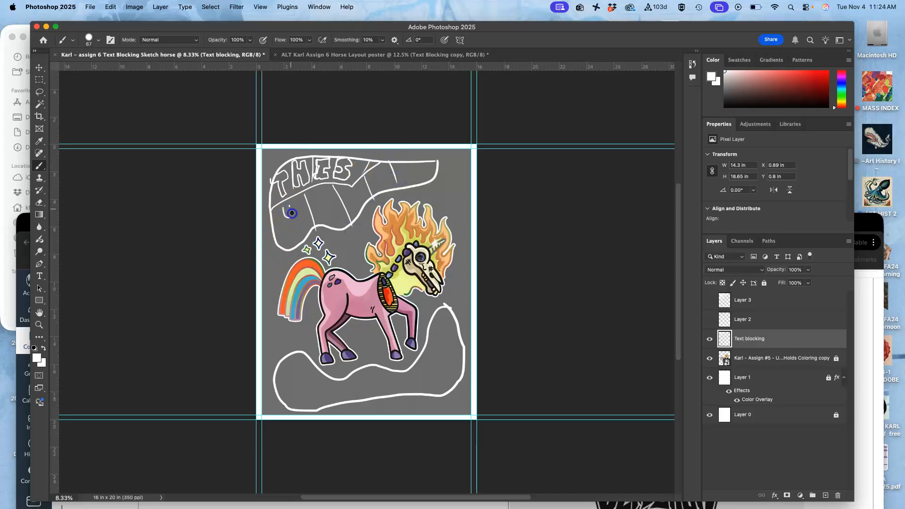
pyautogui.moveTo(293, 239); pyautogui.dragTo(274, 210)
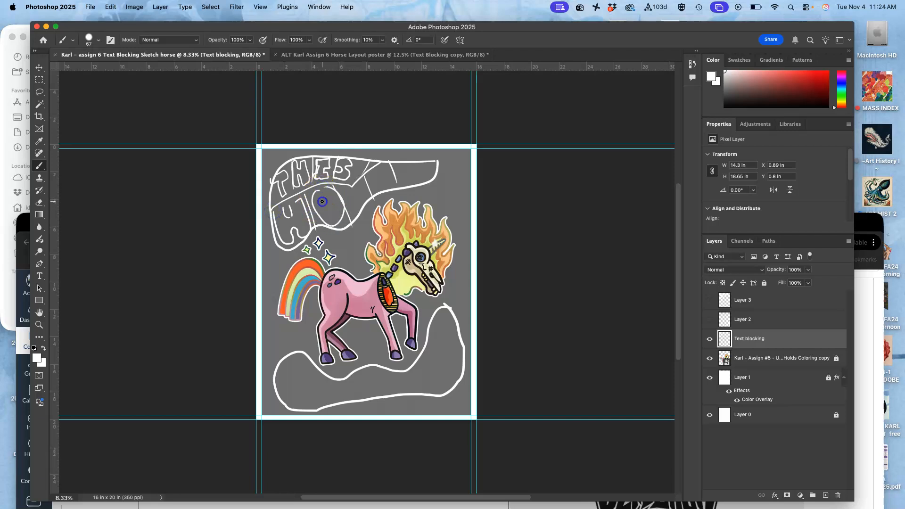
pyautogui.moveTo(349, 192); pyautogui.dragTo(359, 212)
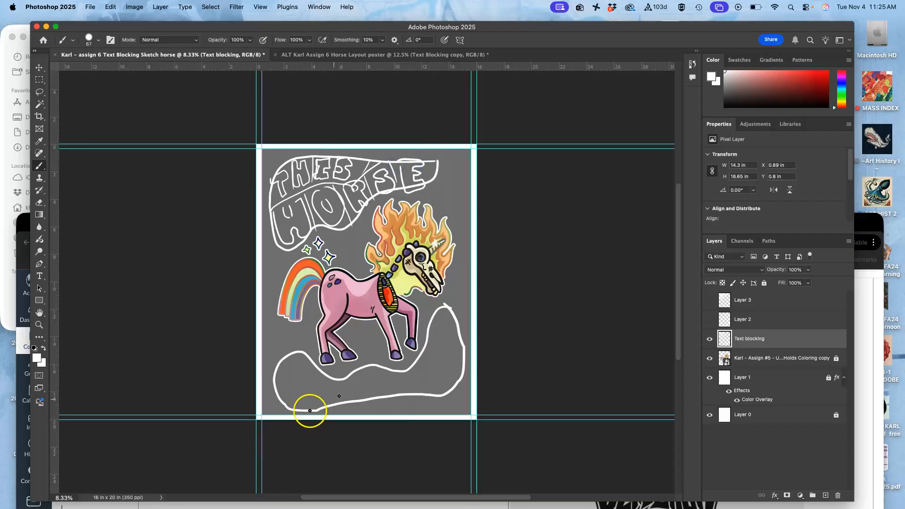
# - Divide the left part of the lower blocking shape into letter sections and sketch the outlined words IS ON in them
pyautogui.moveTo(324, 377)
pyautogui.mouseDown()
pyautogui.moveTo(335, 396)
pyautogui.moveTo(338, 383)
pyautogui.moveTo(339, 403)
pyautogui.moveTo(303, 359)
pyautogui.moveTo(303, 415)
pyautogui.moveTo(278, 374)
pyautogui.mouseUp()
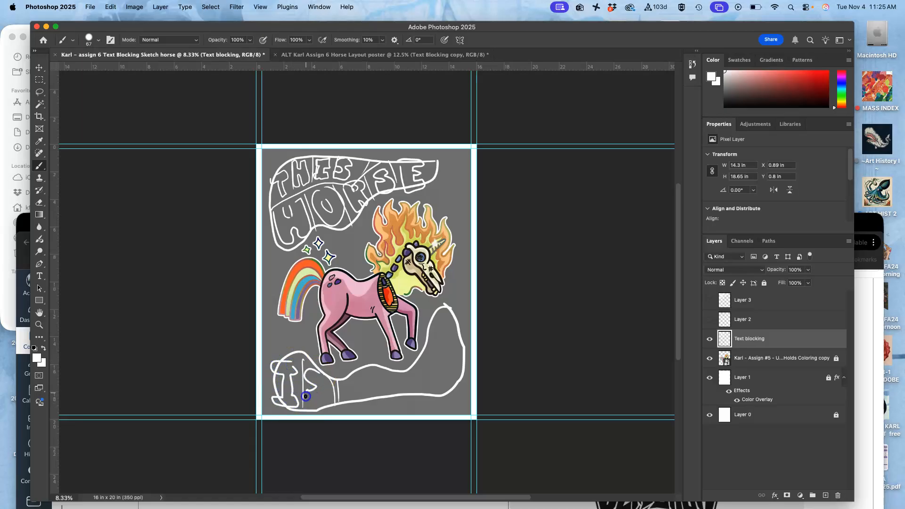
pyautogui.moveTo(317, 375)
pyautogui.mouseDown()
pyautogui.moveTo(374, 378)
pyautogui.moveTo(346, 379)
pyautogui.mouseUp()
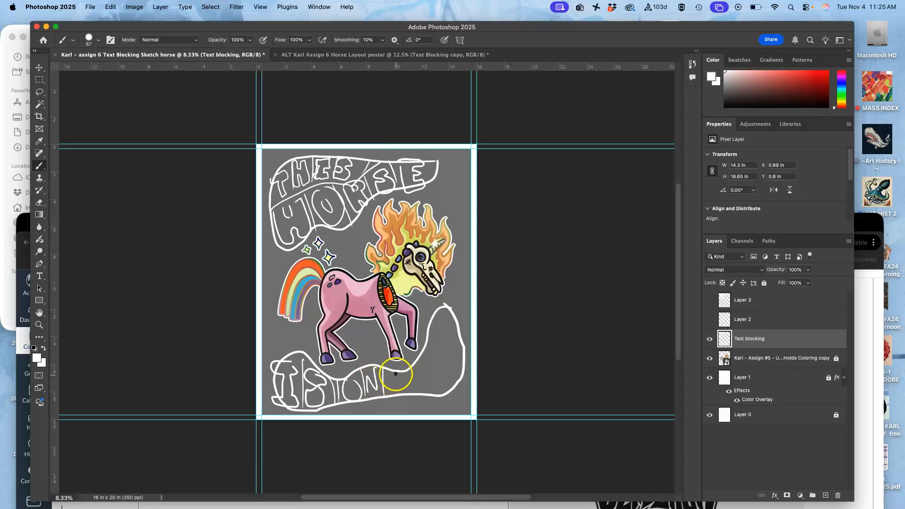
pyautogui.moveTo(390, 393); pyautogui.dragTo(388, 370)
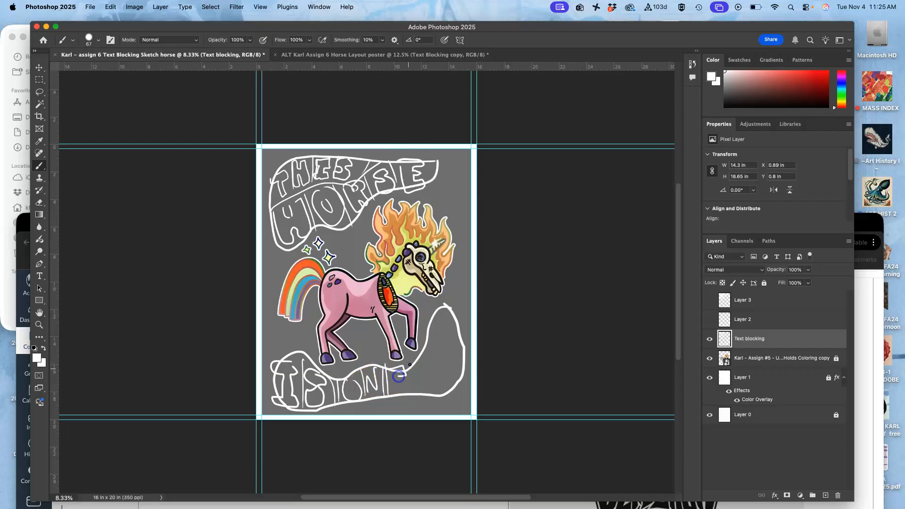
# - Sketch the outlined word FIRE with letter dividers in the rest of the lower blocking shape, stretching the letters up its rising right end
pyautogui.moveTo(440, 405)
pyautogui.mouseDown()
pyautogui.moveTo(431, 340)
pyautogui.moveTo(461, 398)
pyautogui.mouseUp()
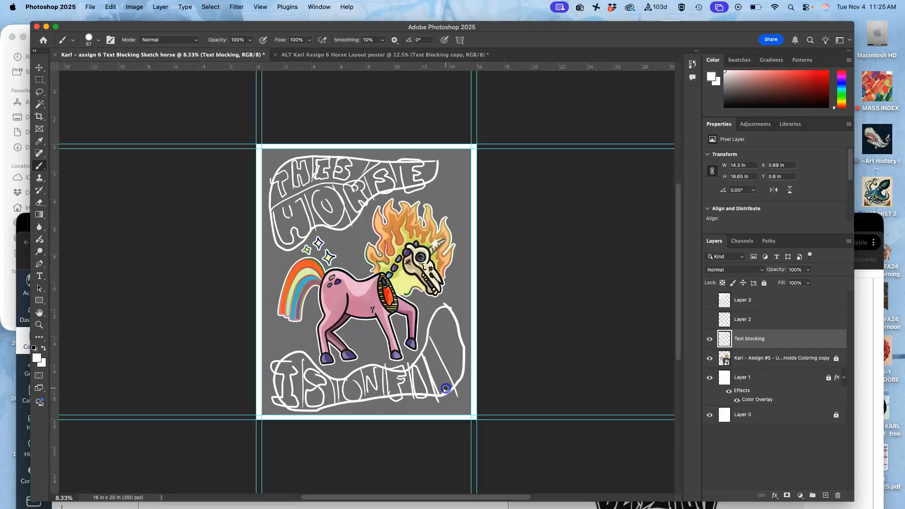
pyautogui.moveTo(427, 373); pyautogui.dragTo(437, 392)
pyautogui.moveTo(433, 366)
pyautogui.mouseDown()
pyautogui.moveTo(430, 353)
pyautogui.moveTo(432, 362)
pyautogui.mouseUp()
pyautogui.moveTo(446, 310)
pyautogui.mouseDown()
pyautogui.moveTo(433, 327)
pyautogui.moveTo(430, 349)
pyautogui.mouseUp()
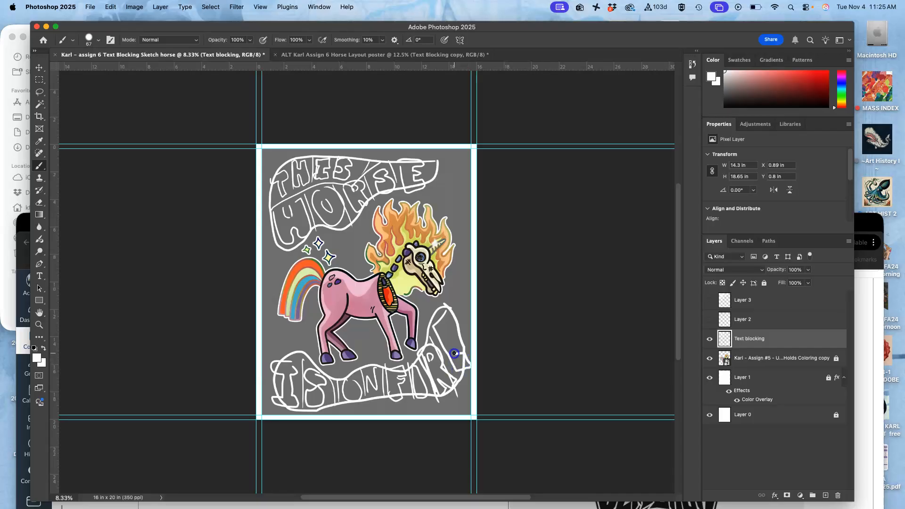
pyautogui.moveTo(443, 315); pyautogui.dragTo(437, 320)
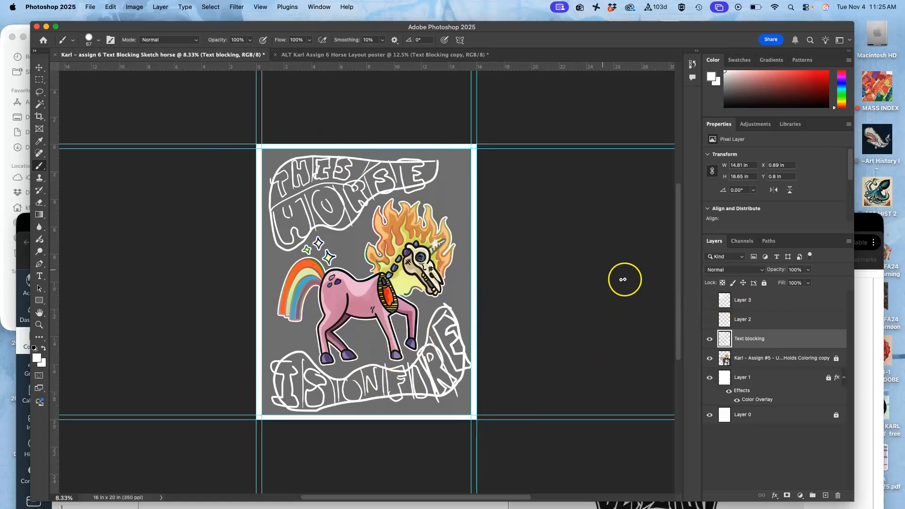
# - Hide the Text blocking layer, show Layer 2 with the angular blocking shapes, and make Layer 2 active
pyautogui.click(710, 319)
pyautogui.click(710, 338)
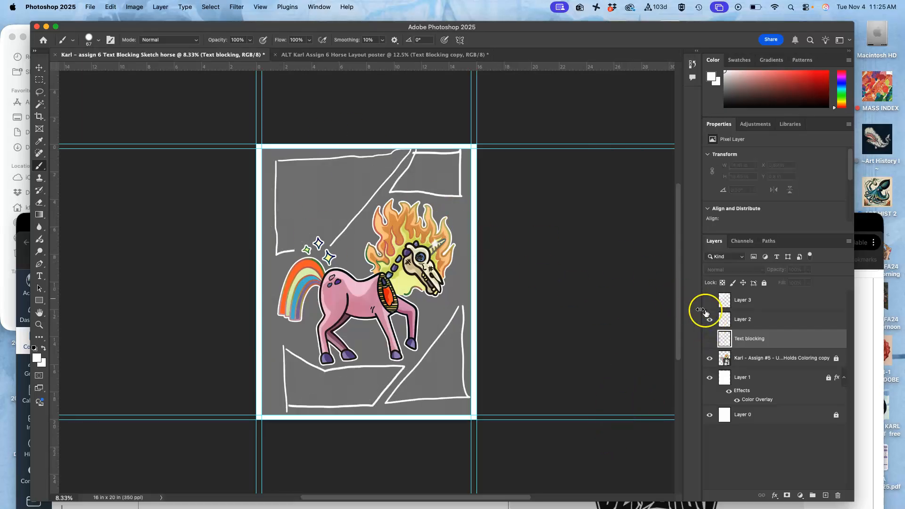
pyautogui.click(743, 320)
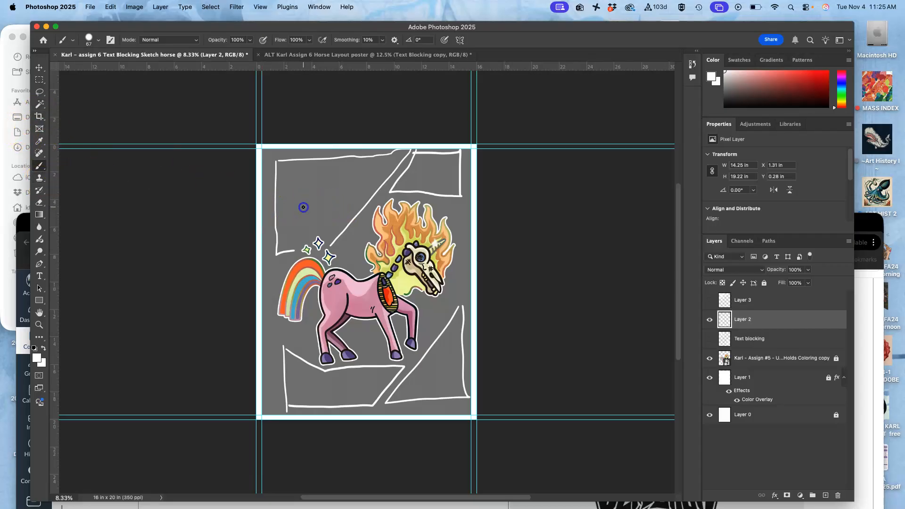
# - Split the angular upper-left shape with a rising diagonal line and divide its upper band into letter sections
pyautogui.click(278, 215)
pyautogui.moveTo(277, 208); pyautogui.dragTo(415, 152)
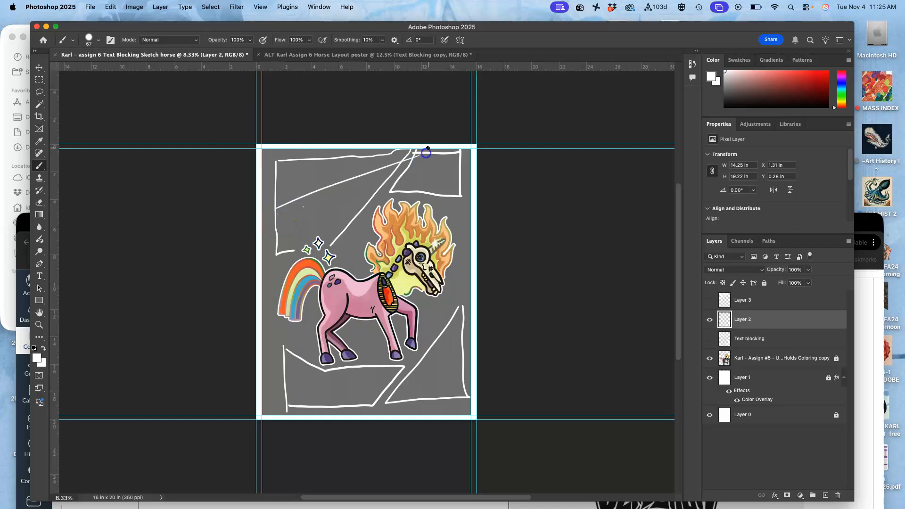
pyautogui.moveTo(295, 160)
pyautogui.mouseDown()
pyautogui.moveTo(318, 157)
pyautogui.moveTo(322, 191)
pyautogui.mouseUp()
pyautogui.moveTo(342, 157)
pyautogui.mouseDown()
pyautogui.moveTo(346, 182)
pyautogui.moveTo(368, 170)
pyautogui.mouseUp()
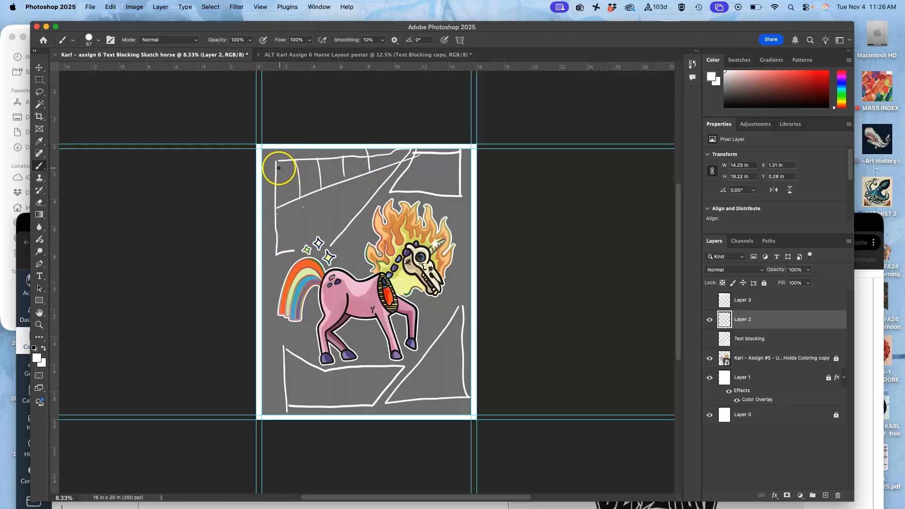
# - Sketch the outlined word THIS in the letter sections of the upper band, tapering the letters toward the right
pyautogui.moveTo(278, 180); pyautogui.dragTo(283, 204)
pyautogui.moveTo(305, 162)
pyautogui.mouseDown()
pyautogui.moveTo(309, 192)
pyautogui.moveTo(320, 179)
pyautogui.mouseUp()
pyautogui.moveTo(321, 191); pyautogui.dragTo(322, 161)
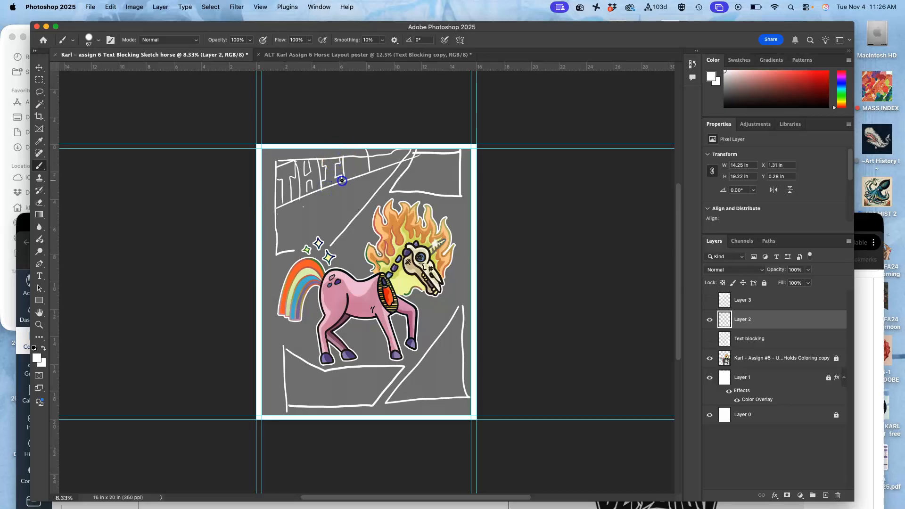
pyautogui.moveTo(344, 176)
pyautogui.mouseDown()
pyautogui.moveTo(345, 161)
pyautogui.moveTo(345, 176)
pyautogui.moveTo(358, 162)
pyautogui.mouseUp()
# - Draw a second diagonal line beneath THIS and divide the area below it into vertical letter sections
pyautogui.moveTo(275, 213); pyautogui.dragTo(295, 206)
pyautogui.moveTo(394, 166)
pyautogui.mouseDown()
pyautogui.moveTo(330, 180)
pyautogui.moveTo(297, 212)
pyautogui.moveTo(304, 203)
pyautogui.moveTo(334, 210)
pyautogui.moveTo(335, 238)
pyautogui.mouseUp()
pyautogui.moveTo(355, 183); pyautogui.dragTo(356, 213)
pyautogui.moveTo(368, 176); pyautogui.dragTo(371, 194)
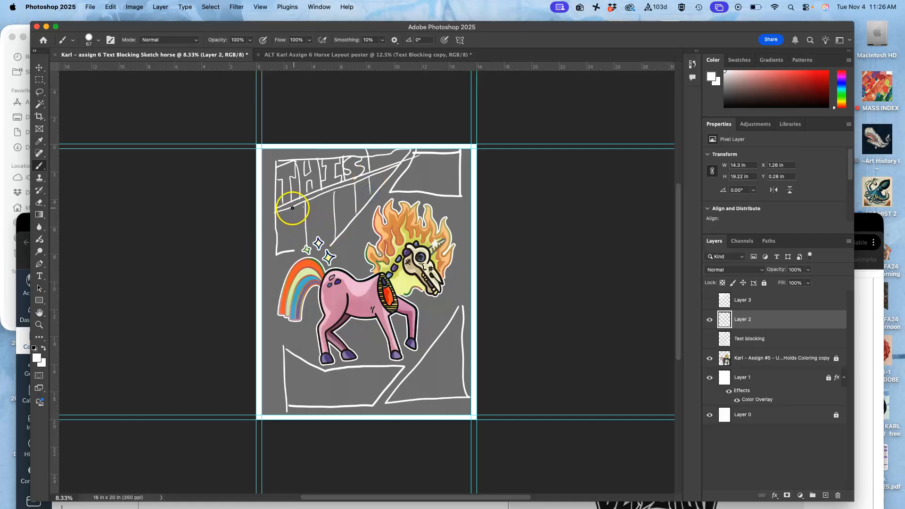
# - Sketch the outlined letters H and O of HORSE in the first sections below the diagonal, undoing a misdrawn stroke
pyautogui.moveTo(289, 231); pyautogui.dragTo(293, 250)
pyautogui.moveTo(319, 199)
pyautogui.mouseDown()
pyautogui.moveTo(334, 239)
pyautogui.moveTo(322, 246)
pyautogui.moveTo(318, 211)
pyautogui.moveTo(319, 230)
pyautogui.mouseUp()
pyautogui.press('super+z')
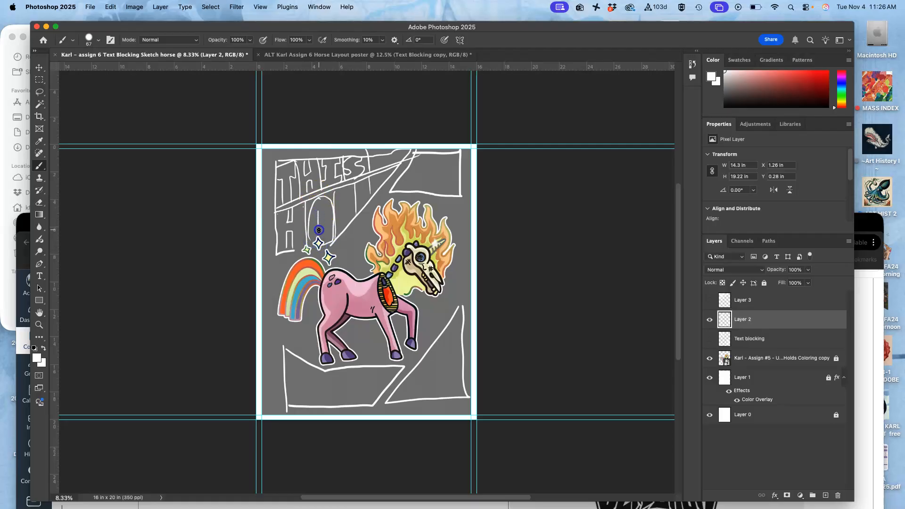